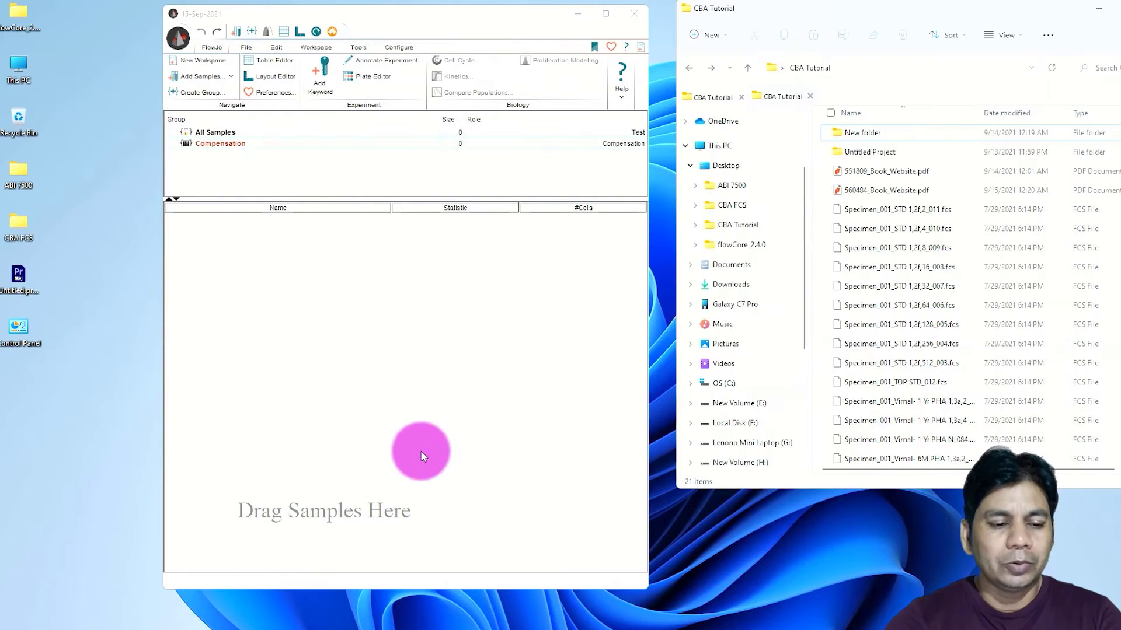
Step: Add all the Specimen_001 FCS files from the CBA Tutorial folder to the workspace
key("Down")
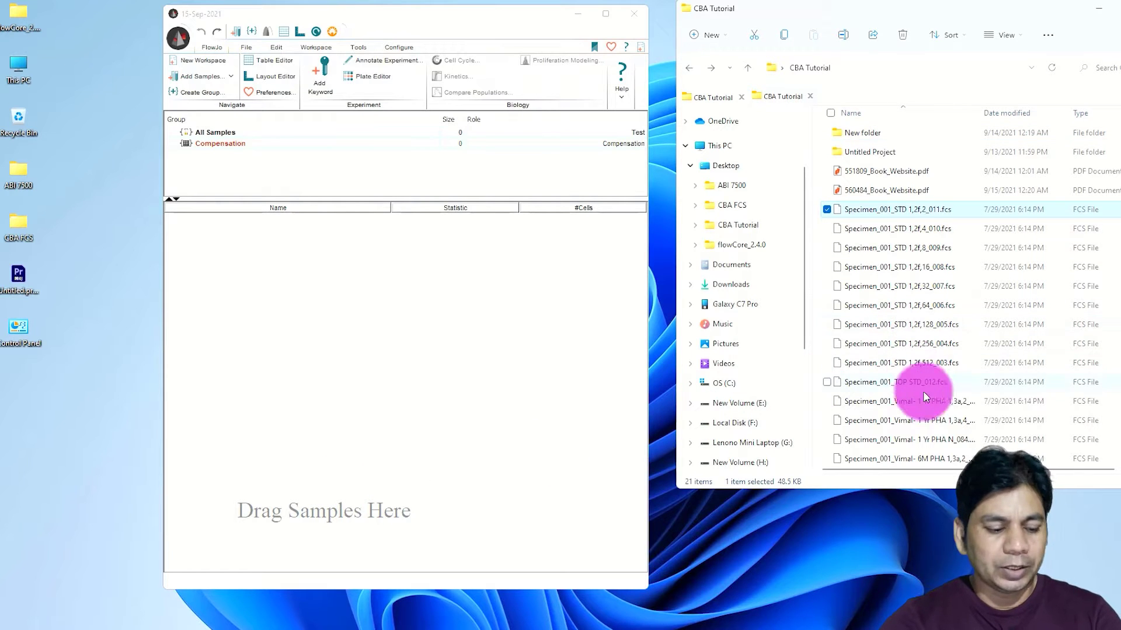
scroll(932, 398, "down", 1)
left_click(932, 436, "shift")
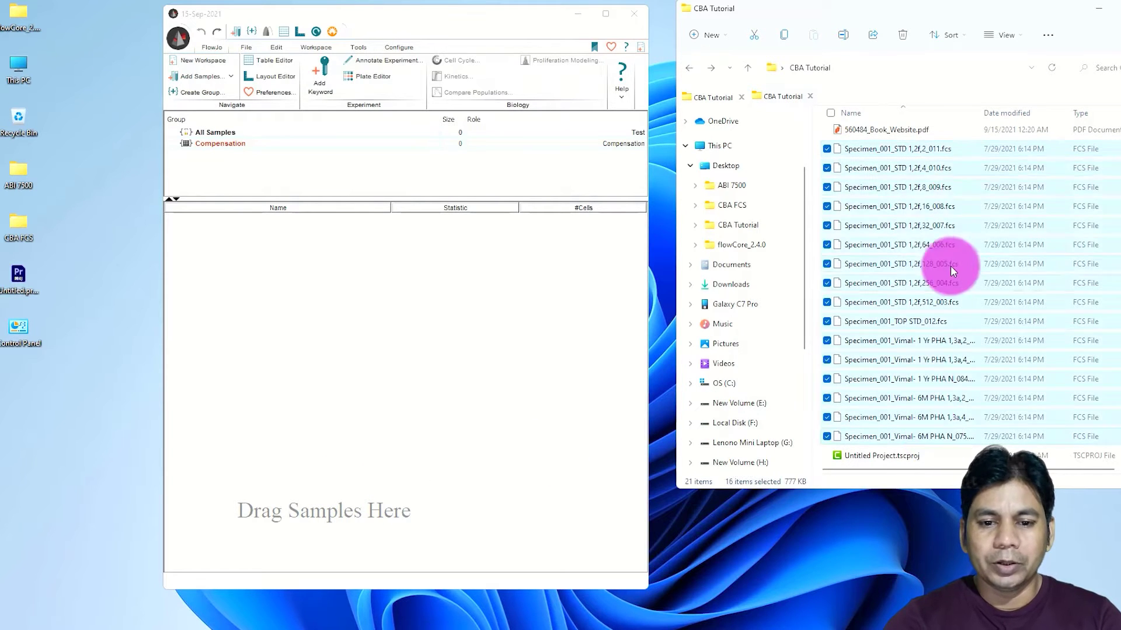
left_click_drag(902, 155, 405, 434)
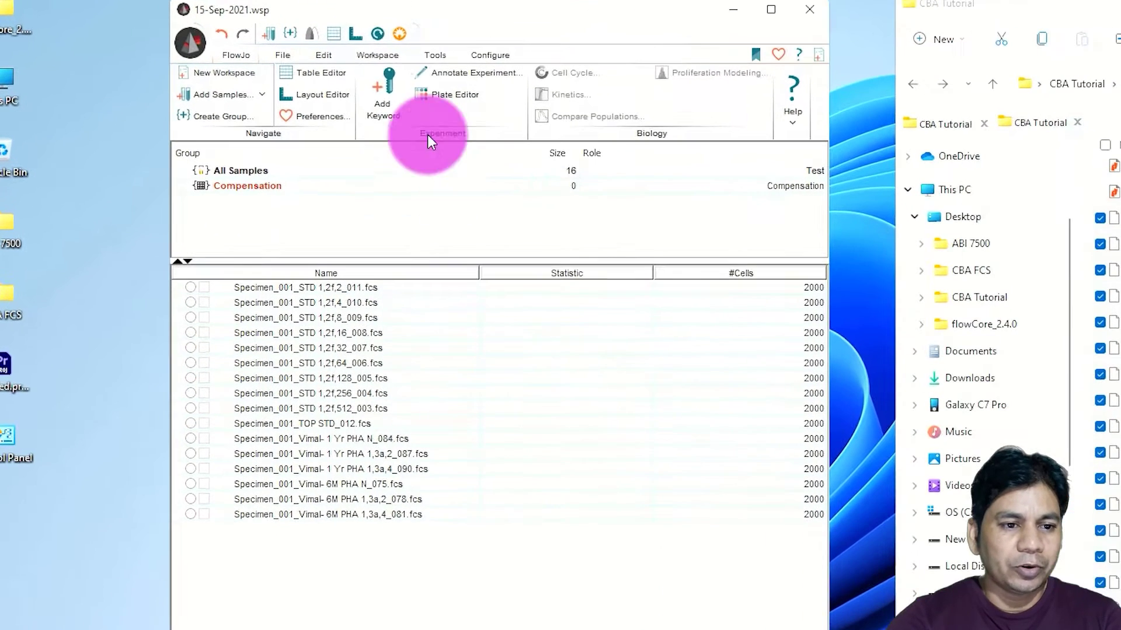
Step: Add a keyword named SampleID to the workspace samples
left_click(377, 55)
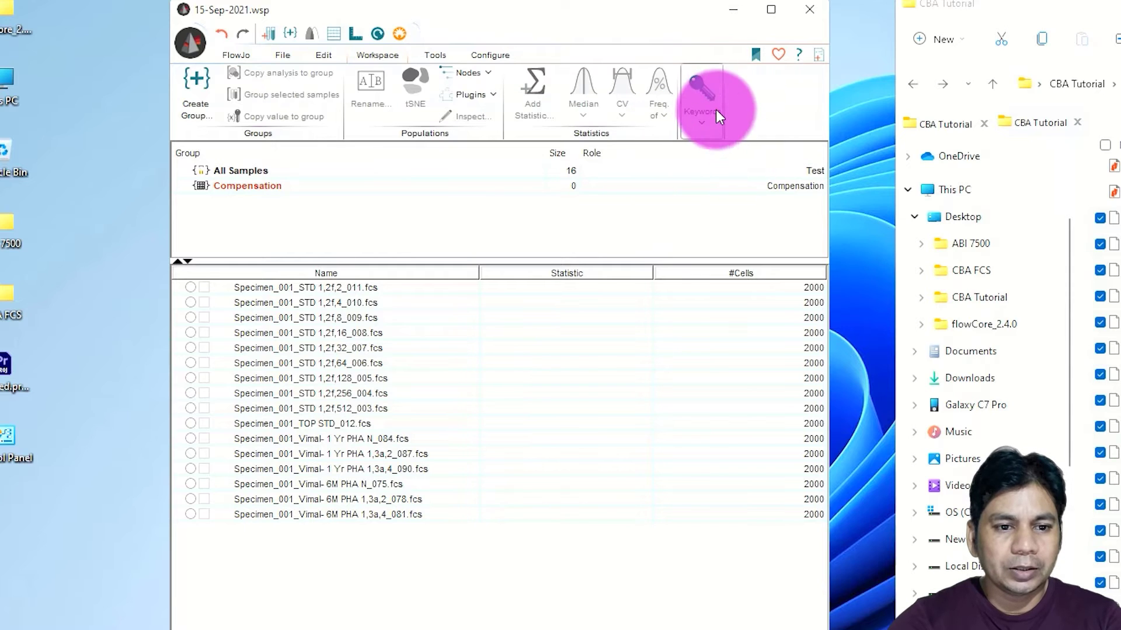
left_click(704, 127)
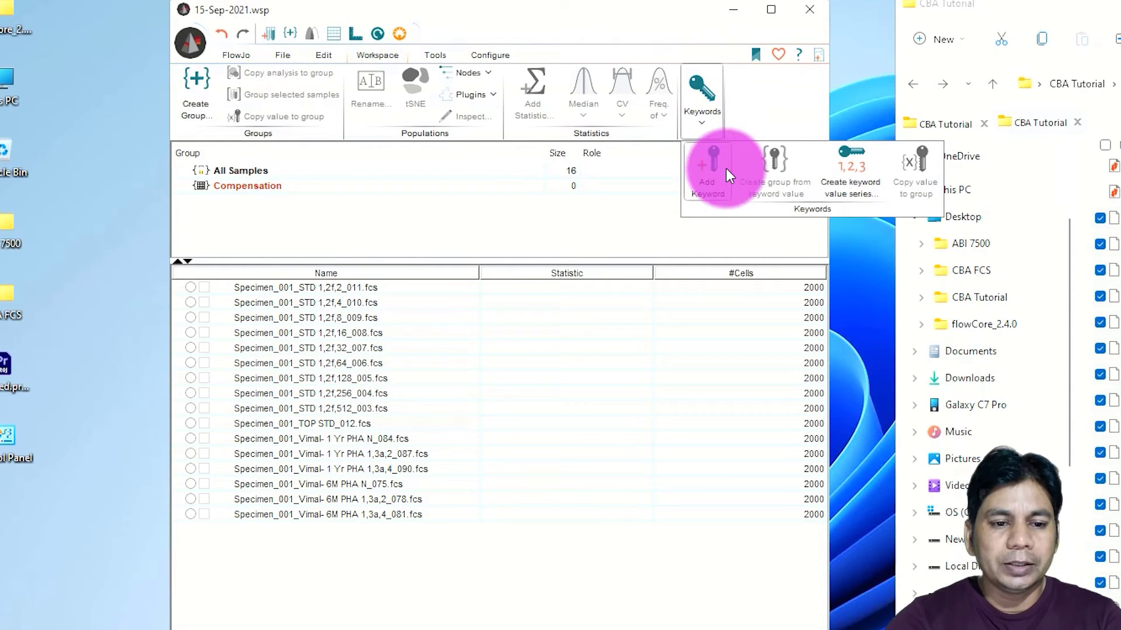
left_click(713, 159)
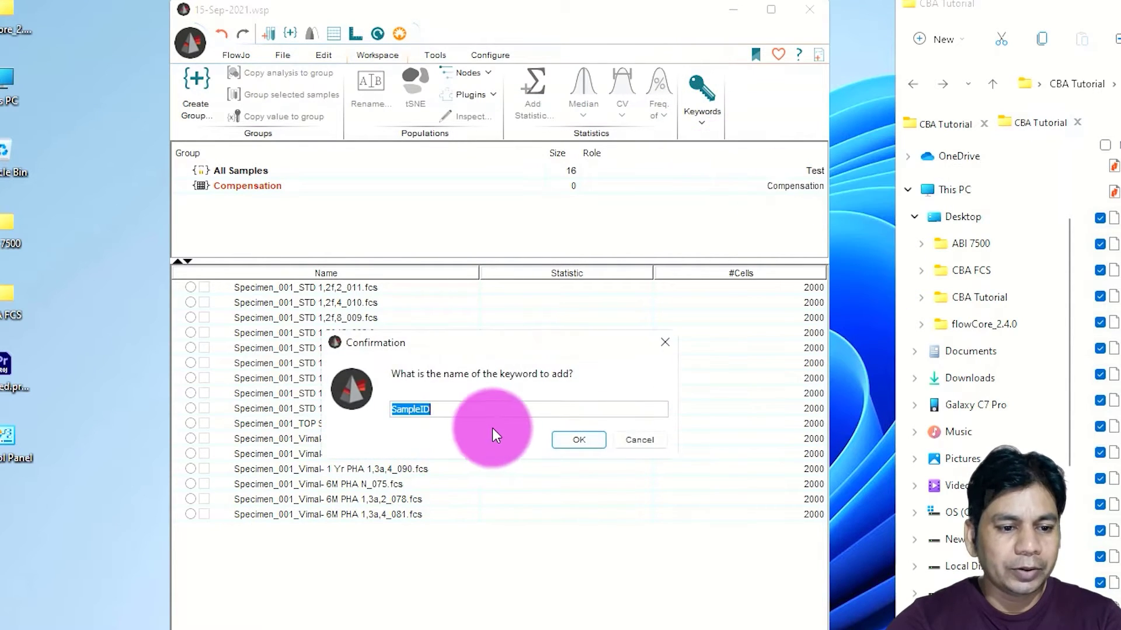
left_click(573, 440)
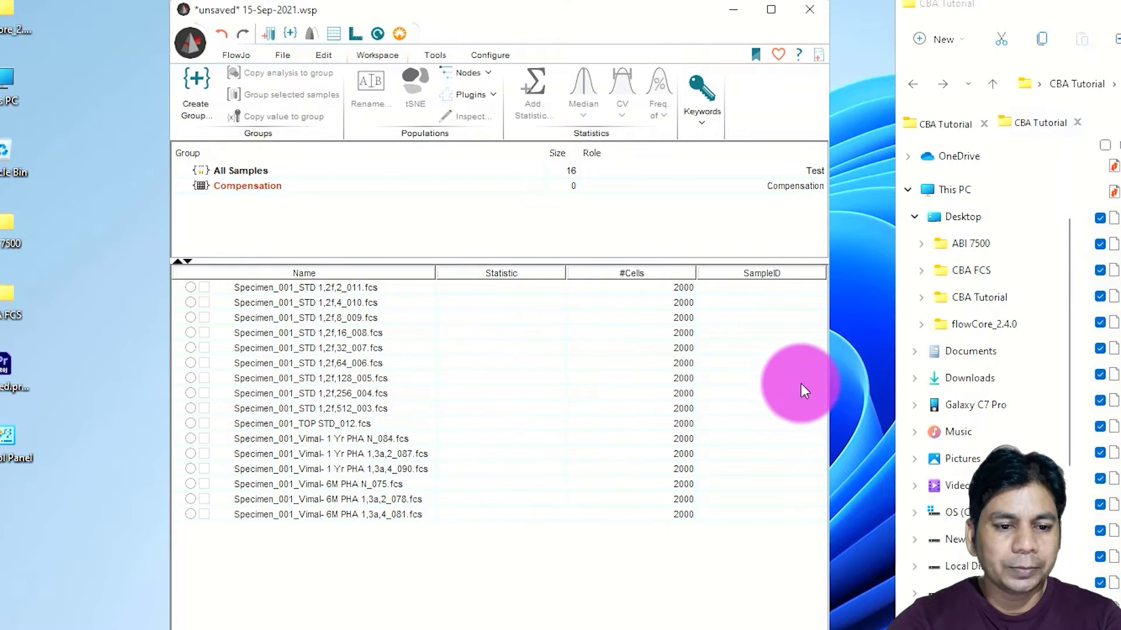
Step: Set the SampleID of the Specimen_001_TOP STD_012.fcs sample to 1
left_click(345, 424)
left_click(753, 422)
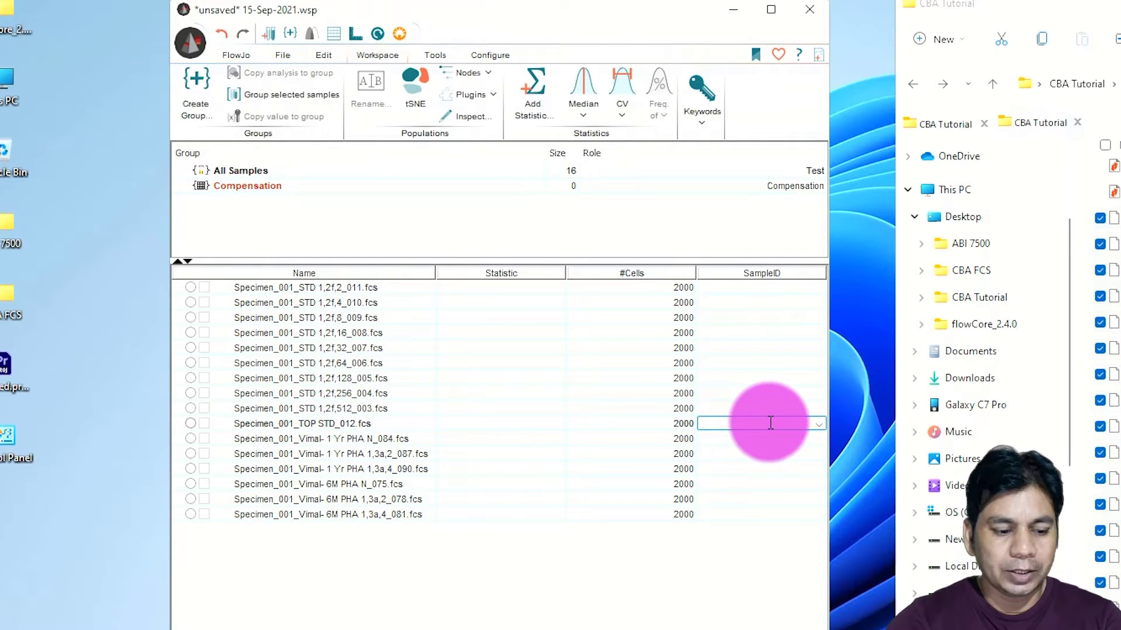
type("1")
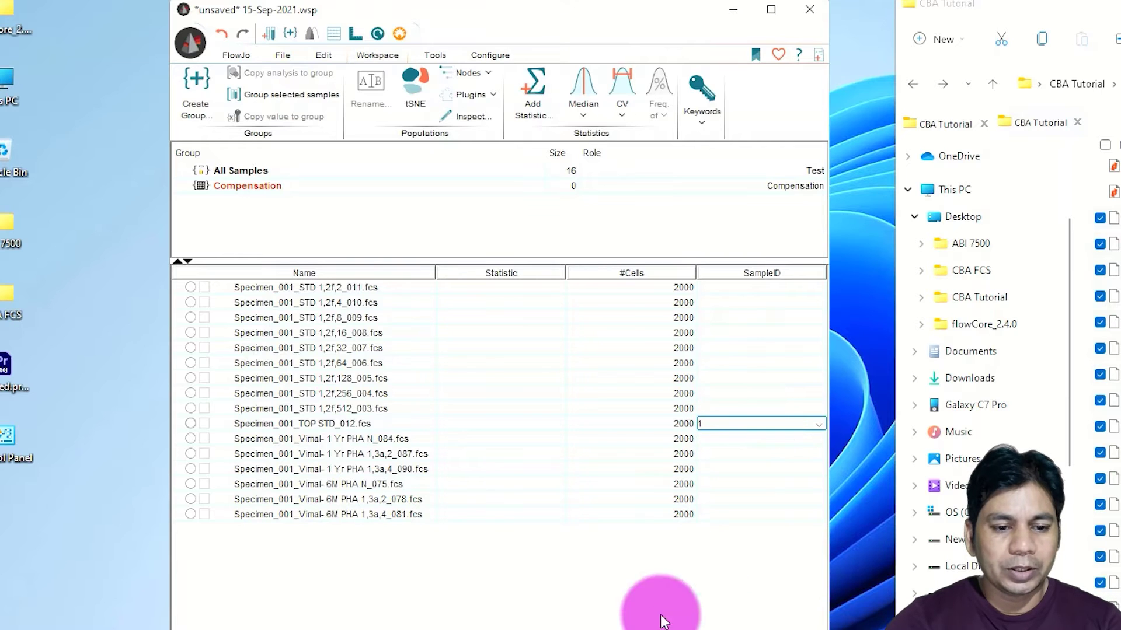
key("Return")
Step: Number the SampleID of the diluted standards 2 to 10, from STD 1,2f,2_011 through STD 1,2f,512_003
left_click(759, 287)
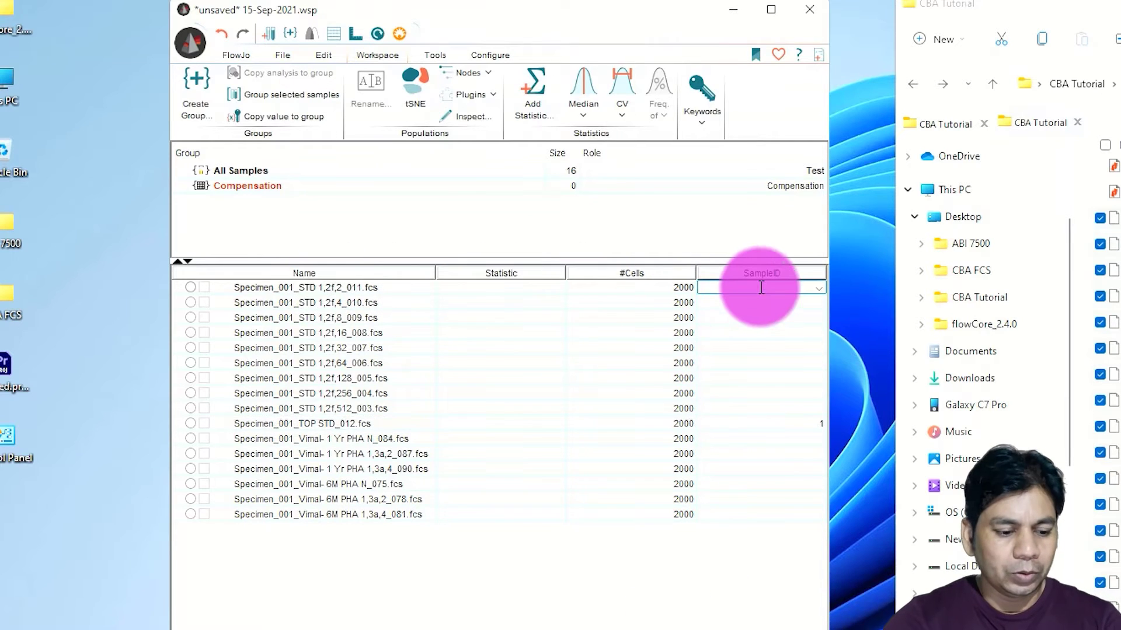
type("2")
key("Return")
left_click(759, 302)
type("3")
key("Return")
left_click(753, 319)
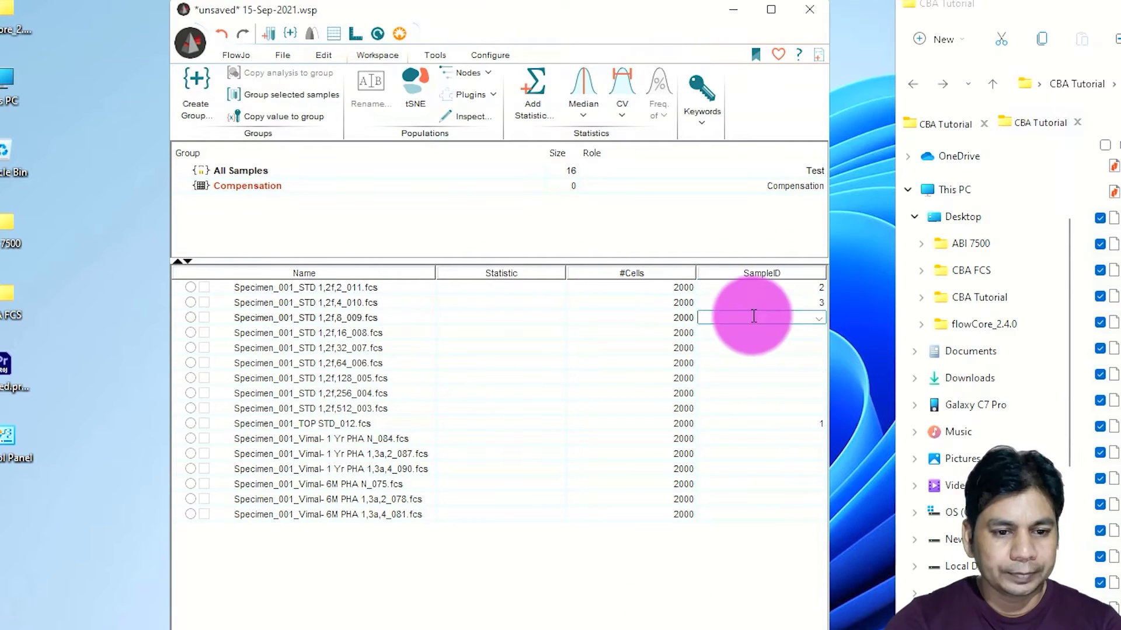
type("4")
key("Return")
Step: Sort the sample list by SampleID in ascending order
left_click(780, 274)
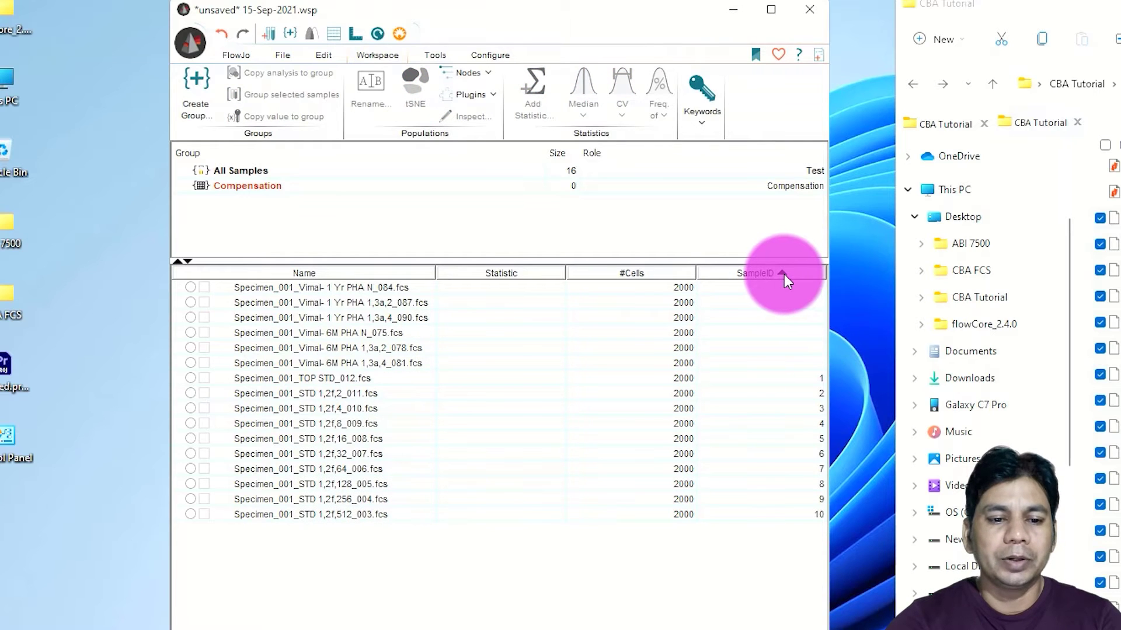
left_click(783, 274)
left_click(790, 274)
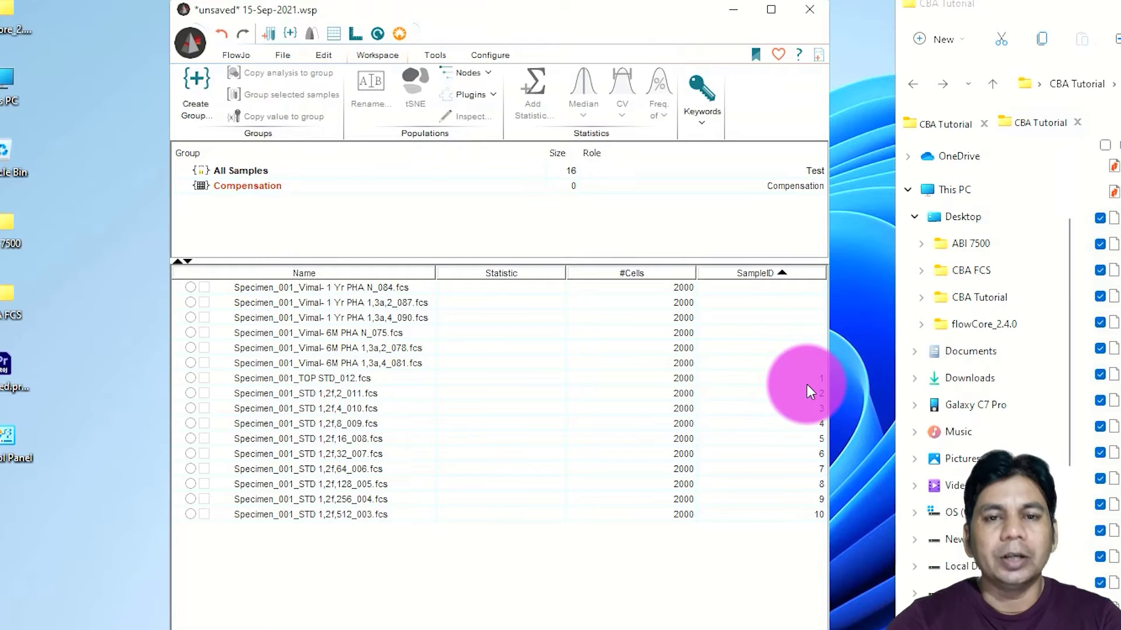
Step: Open the FlowJo Exchange plugin site and browse to the CBA plugin entry
left_click(344, 330)
left_click(384, 53)
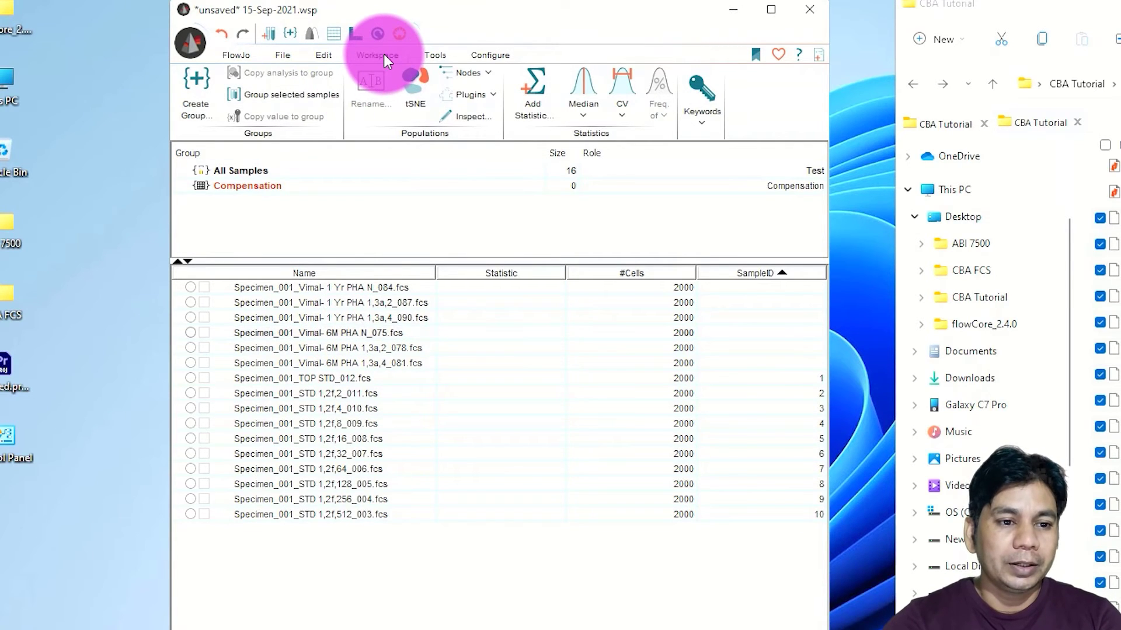
left_click(509, 114)
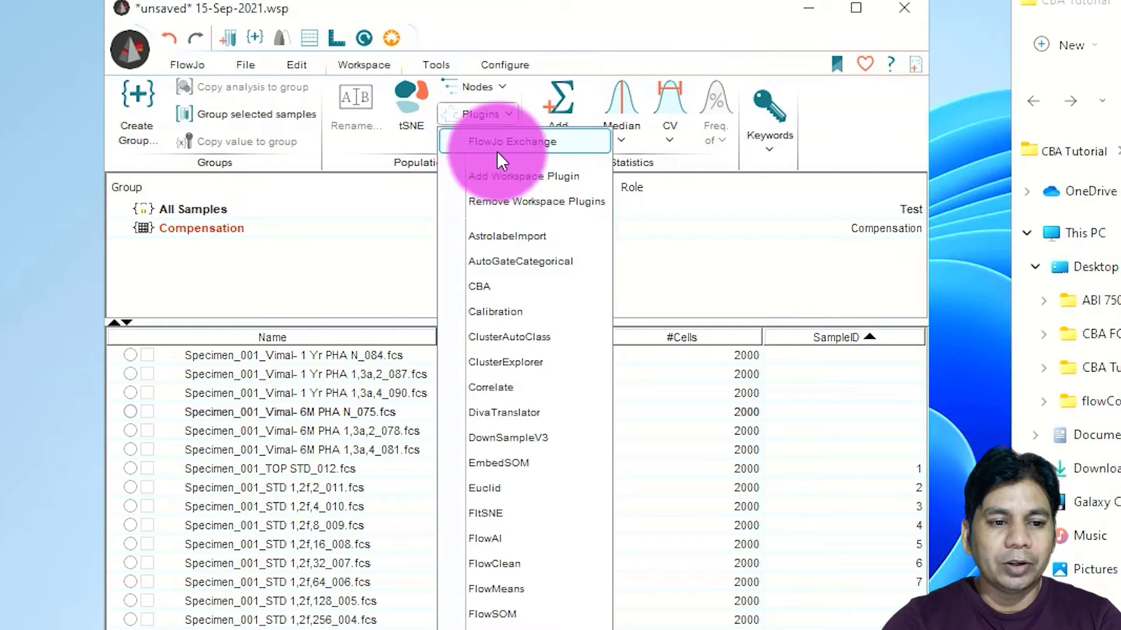
left_click(524, 140)
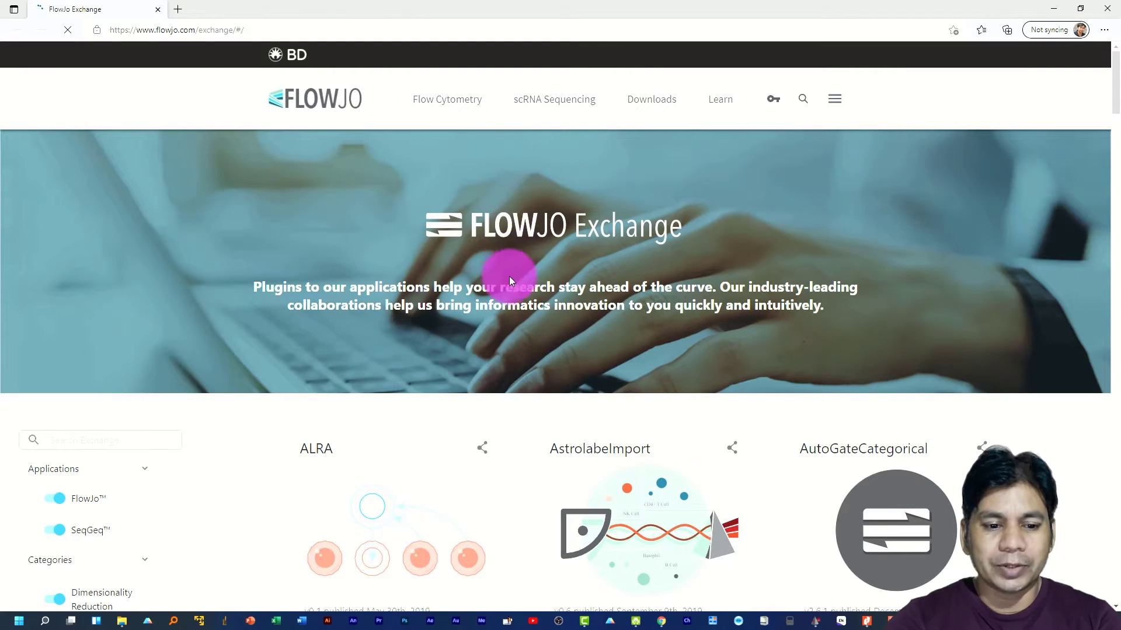
scroll(509, 280, "down", 7)
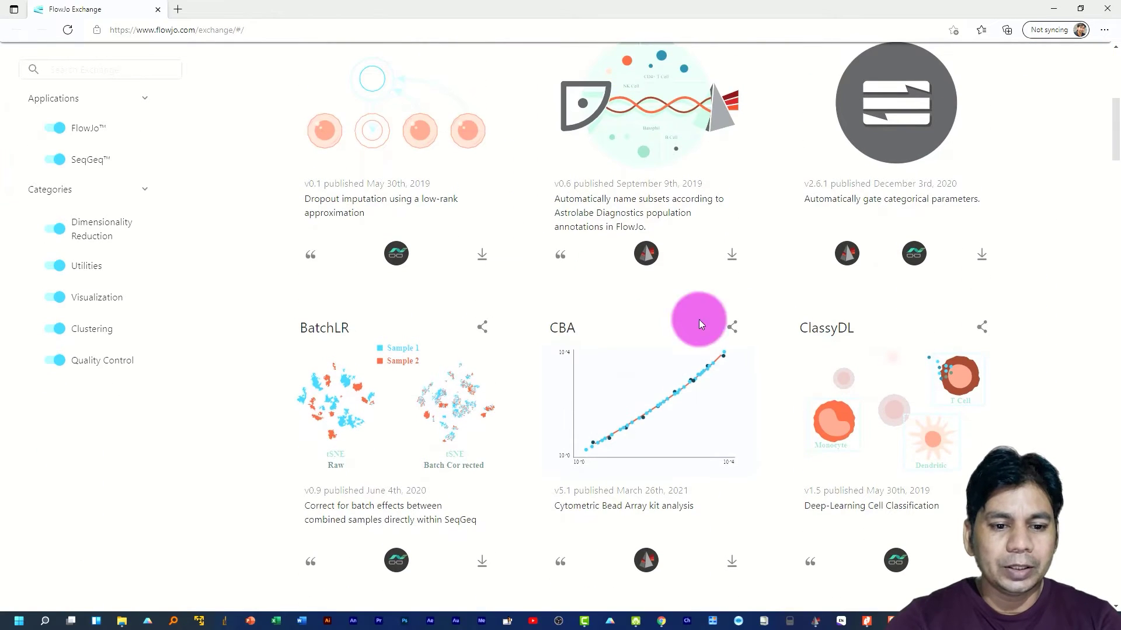
scroll(635, 374, "up", 1)
scroll(639, 365, "down", 3)
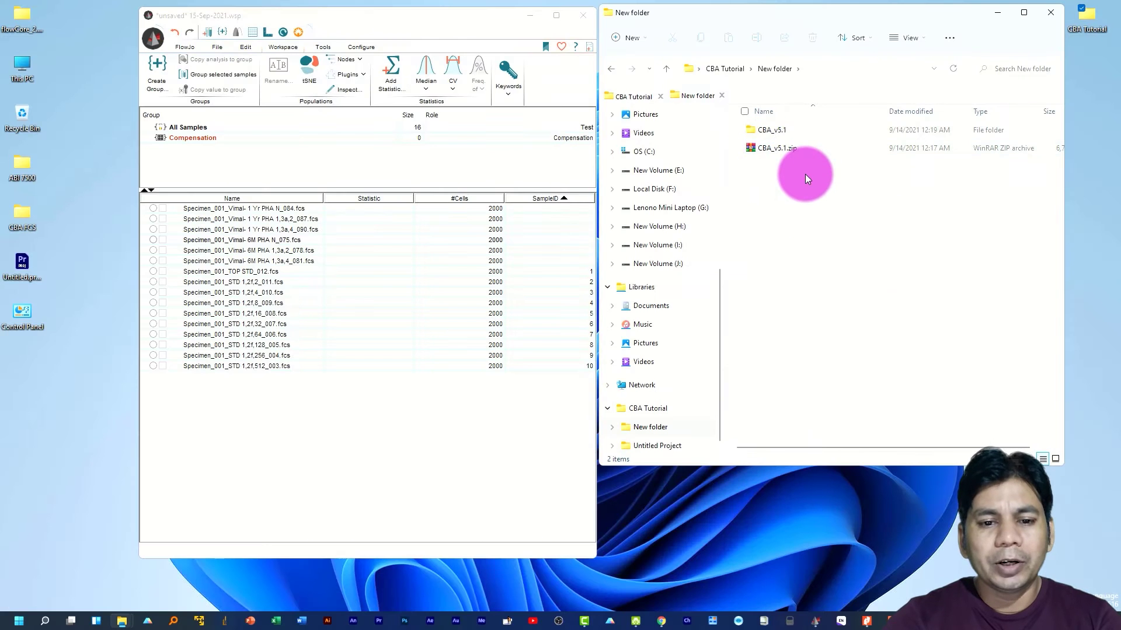
Step: In File Explorer, open the inner CBA_v5.1 folder of the extracted plugin under CBA Tutorial's New folder
left_click(792, 131)
double_click(792, 130)
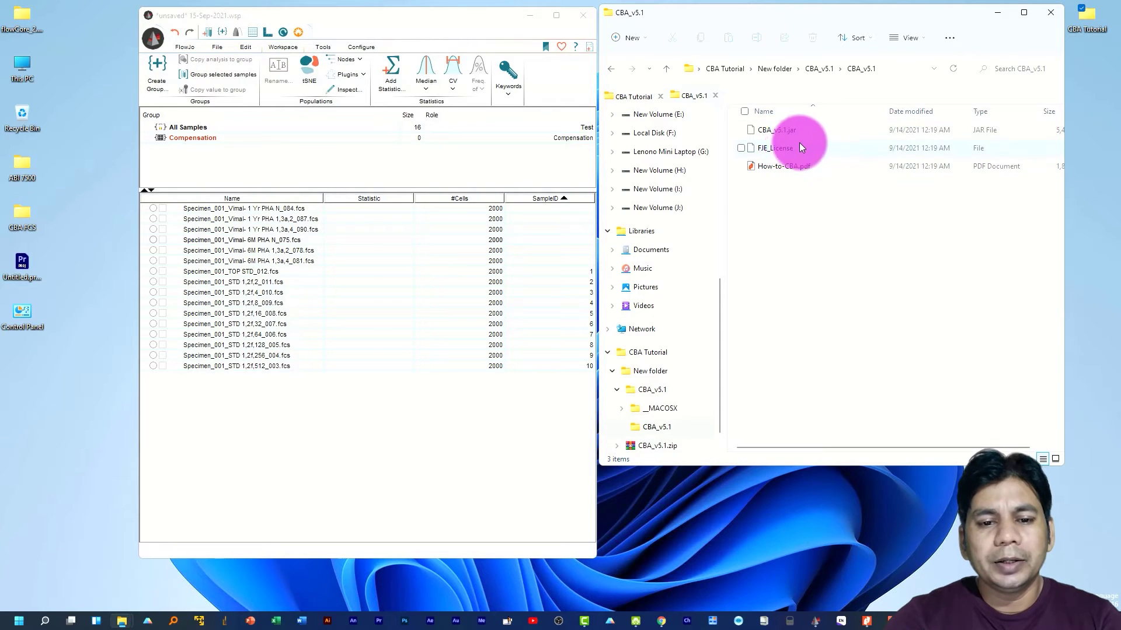
double_click(799, 147)
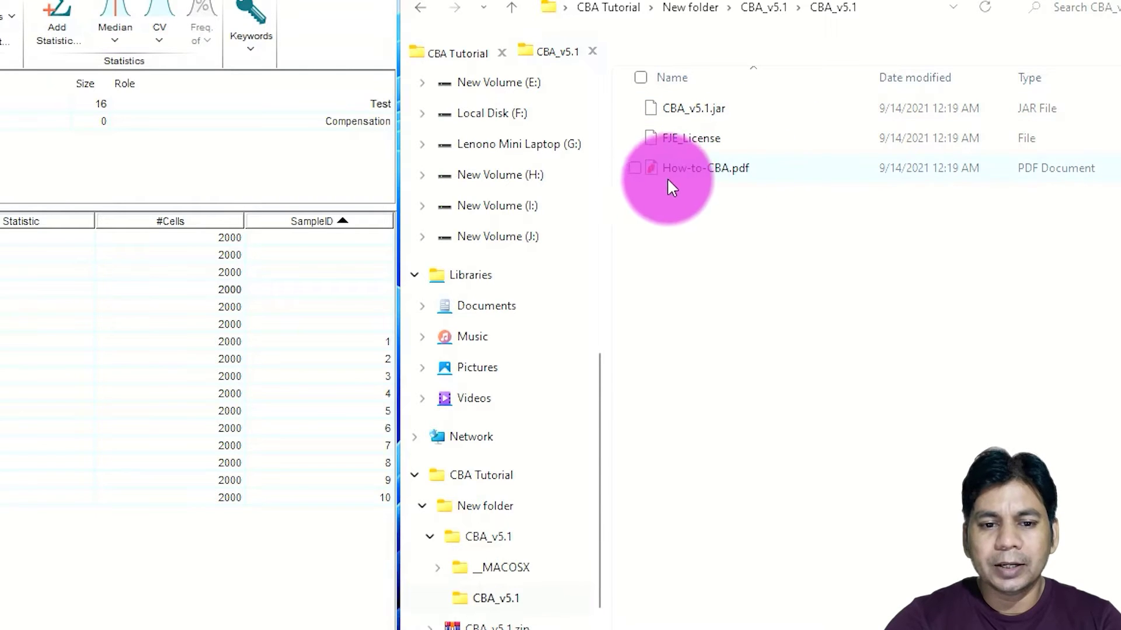
Step: Open How-to-CBA.pdf and look through the plugin's step-by-step instructions
double_click(703, 175)
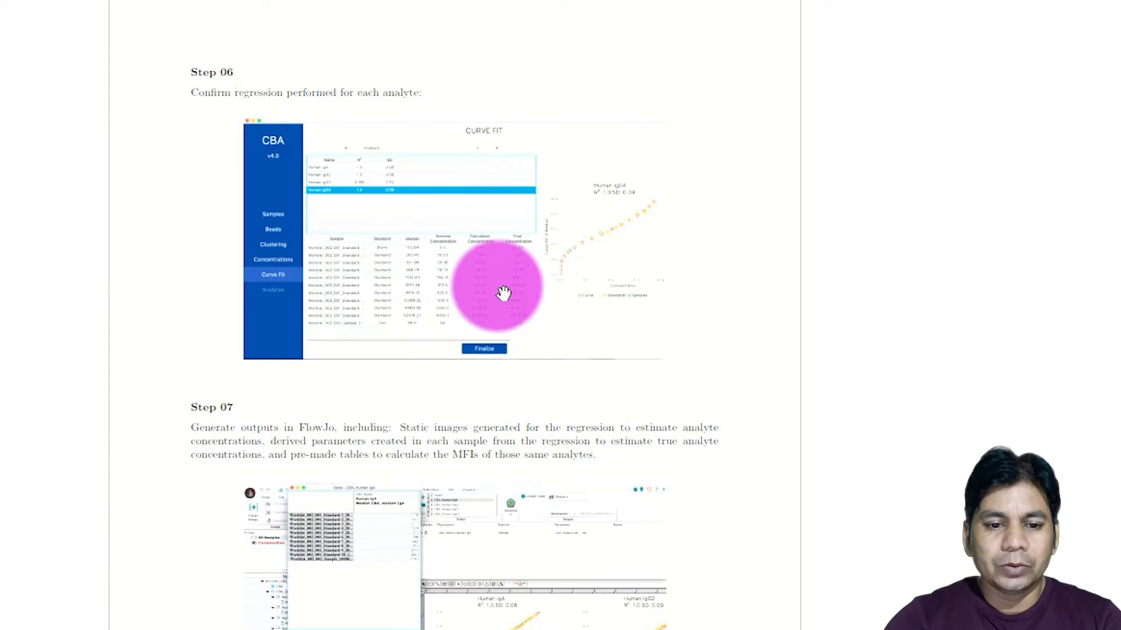
scroll(500, 290, "up", 4)
scroll(503, 289, "down", 2)
scroll(504, 289, "up", 15)
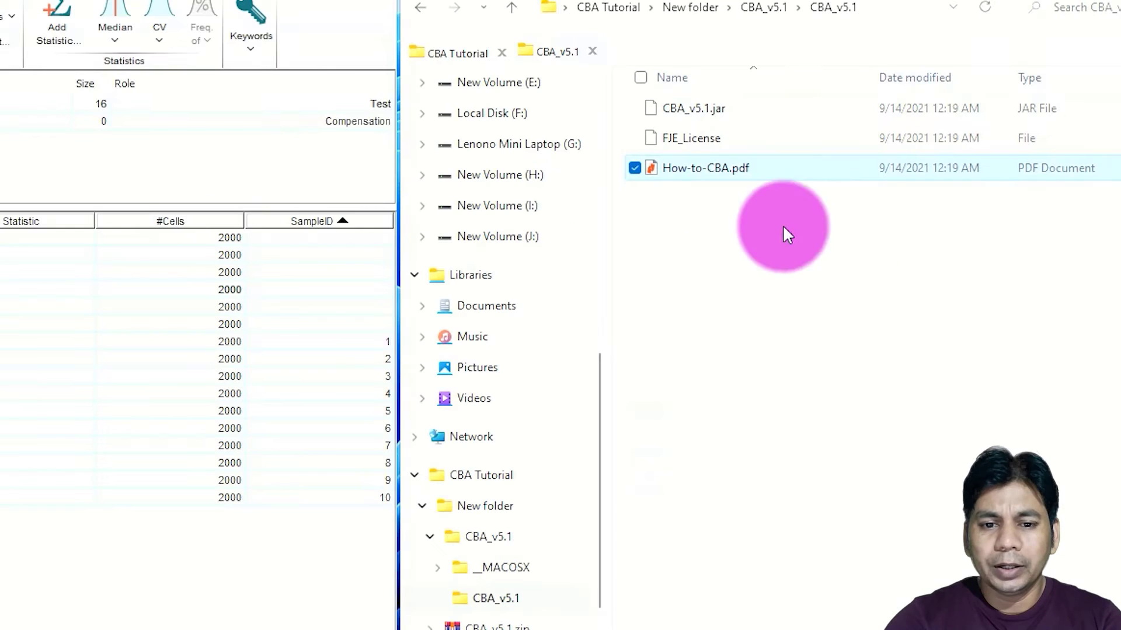
Step: Copy CBA_v5.1.jar and open the plugins folder in Program Files\FlowJo 10.8.0
left_click(753, 105)
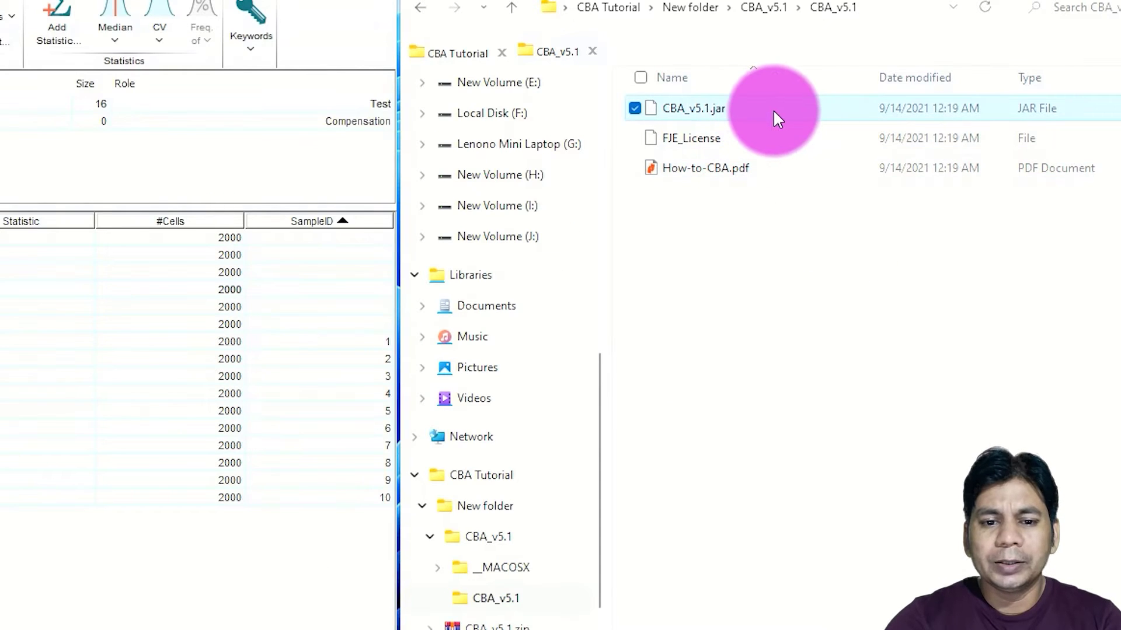
right_click(768, 108)
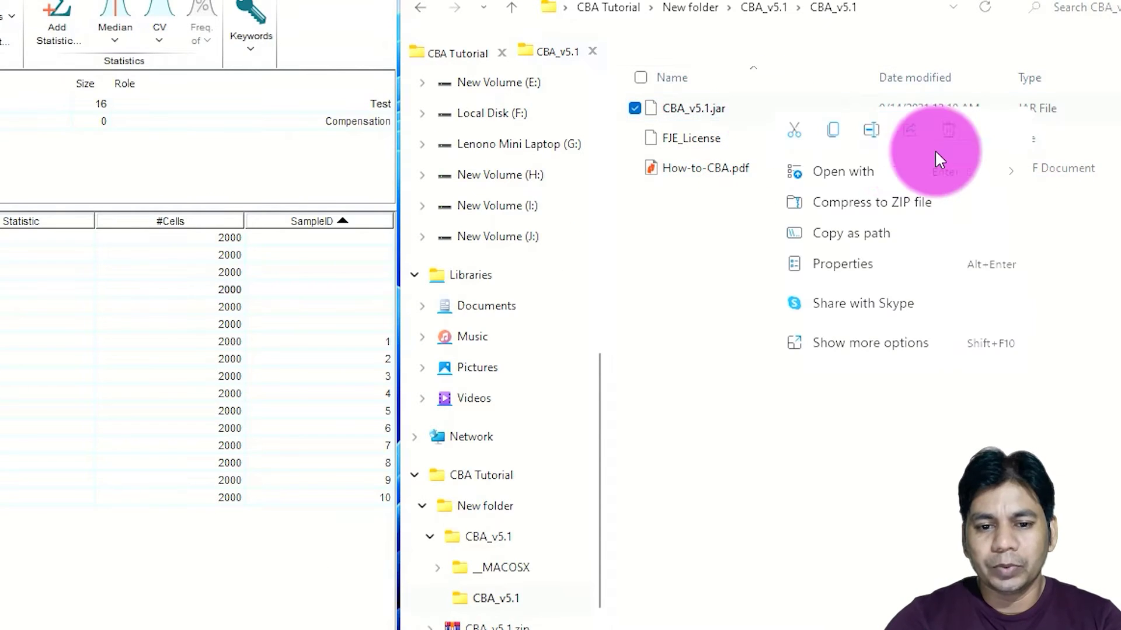
left_click(835, 130)
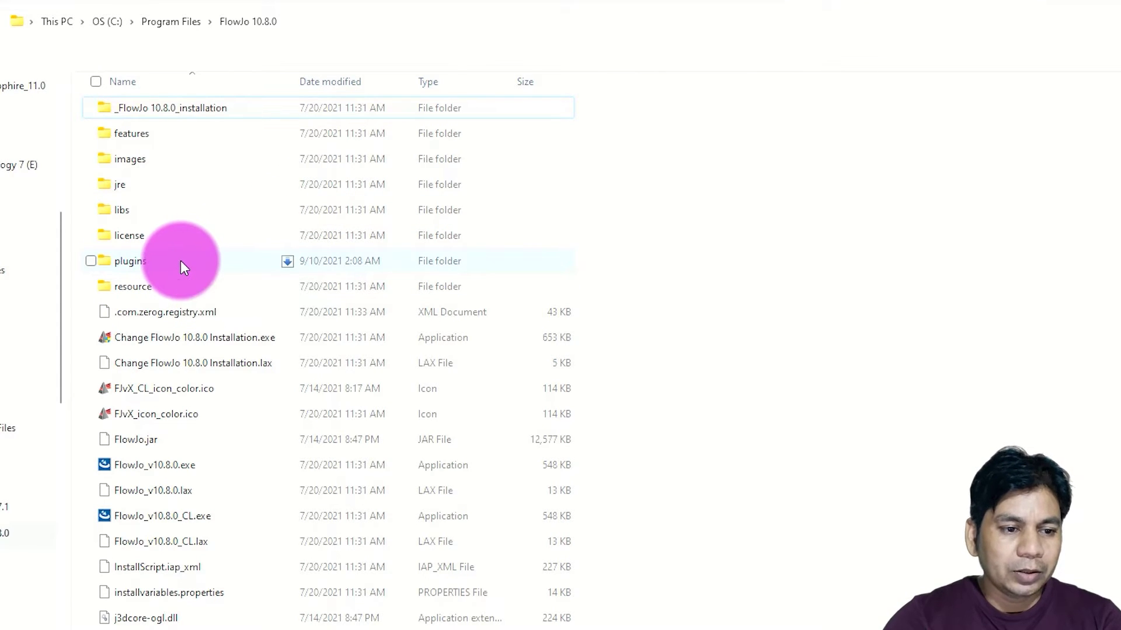
right_click(240, 304)
double_click(155, 266)
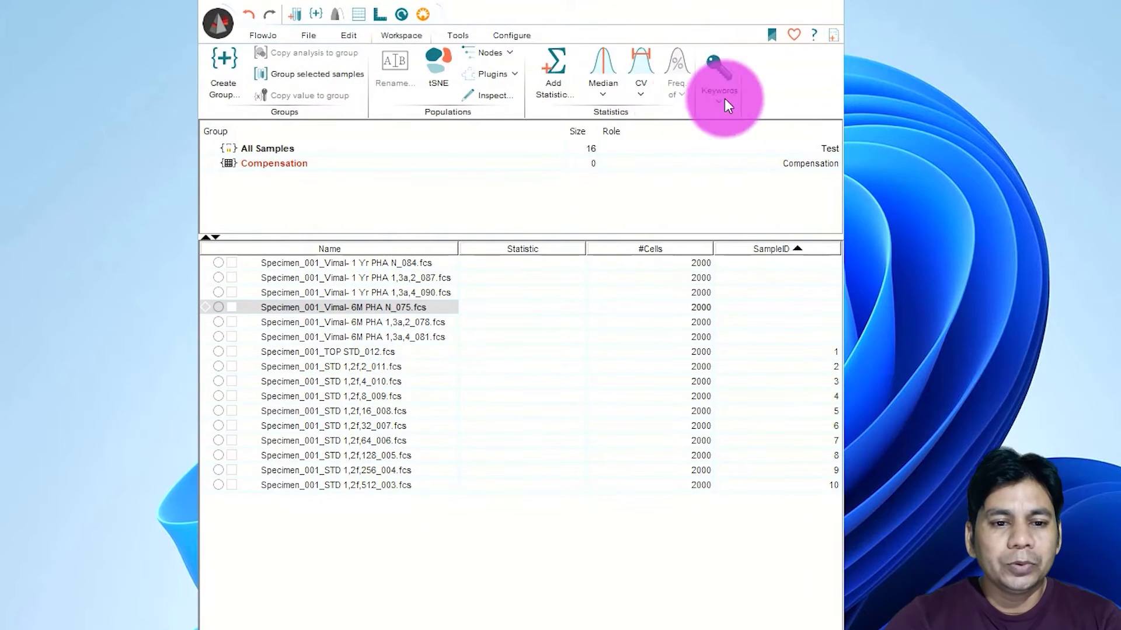
Step: In the Diagnostics preferences, set the R Path to C:\Program Files\R\R-4.1.1\bin
left_click(791, 35)
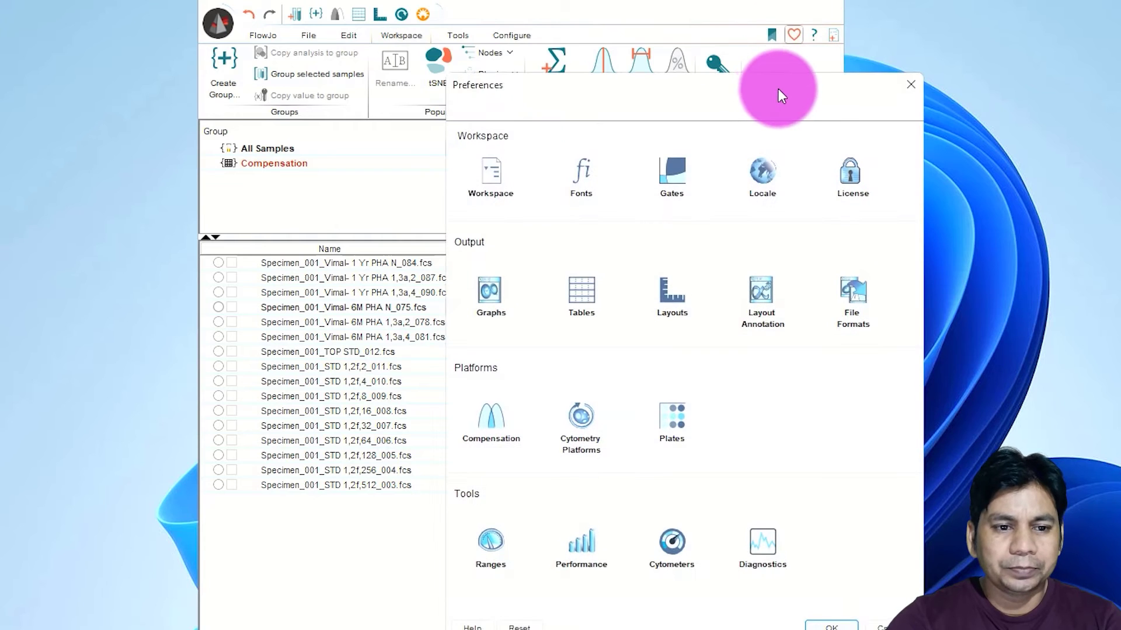
left_click_drag(778, 89, 786, 59)
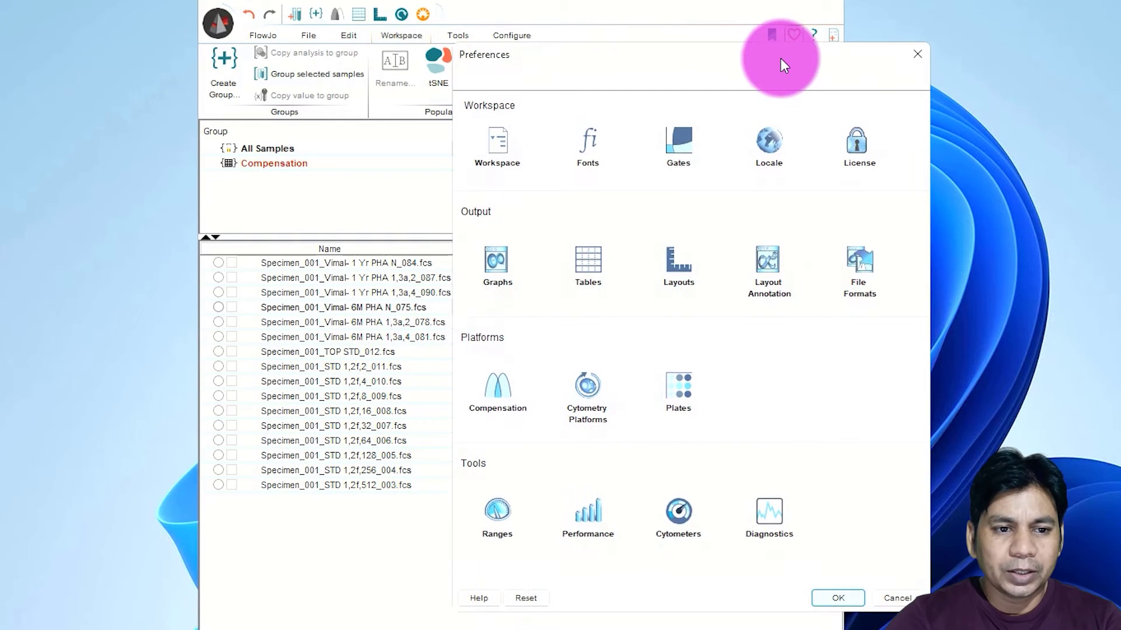
left_click(769, 512)
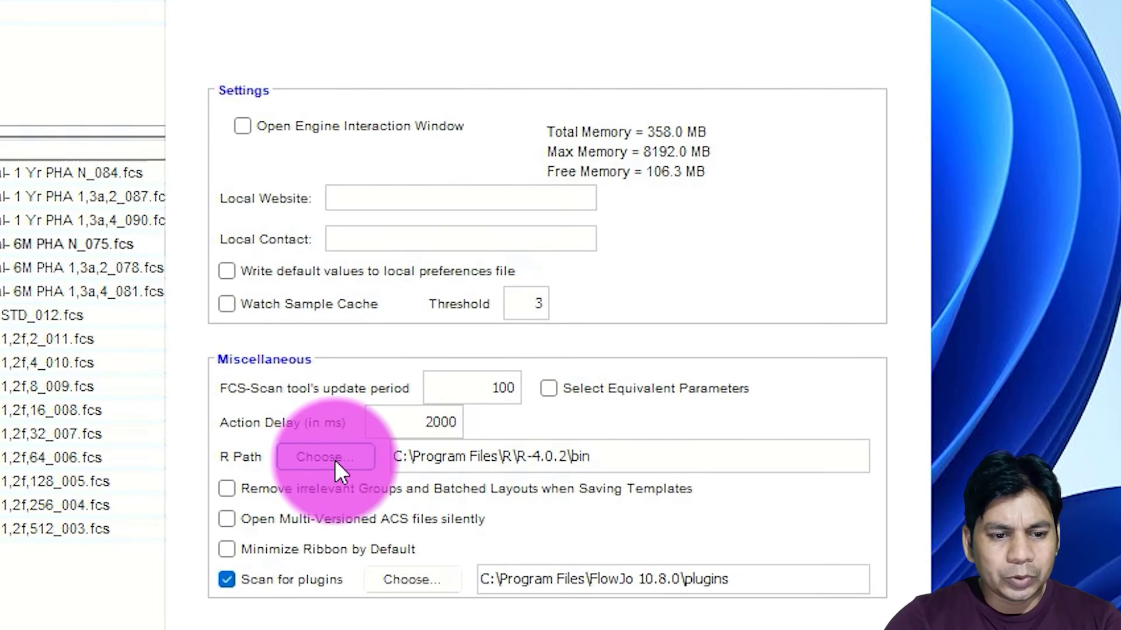
left_click(326, 457)
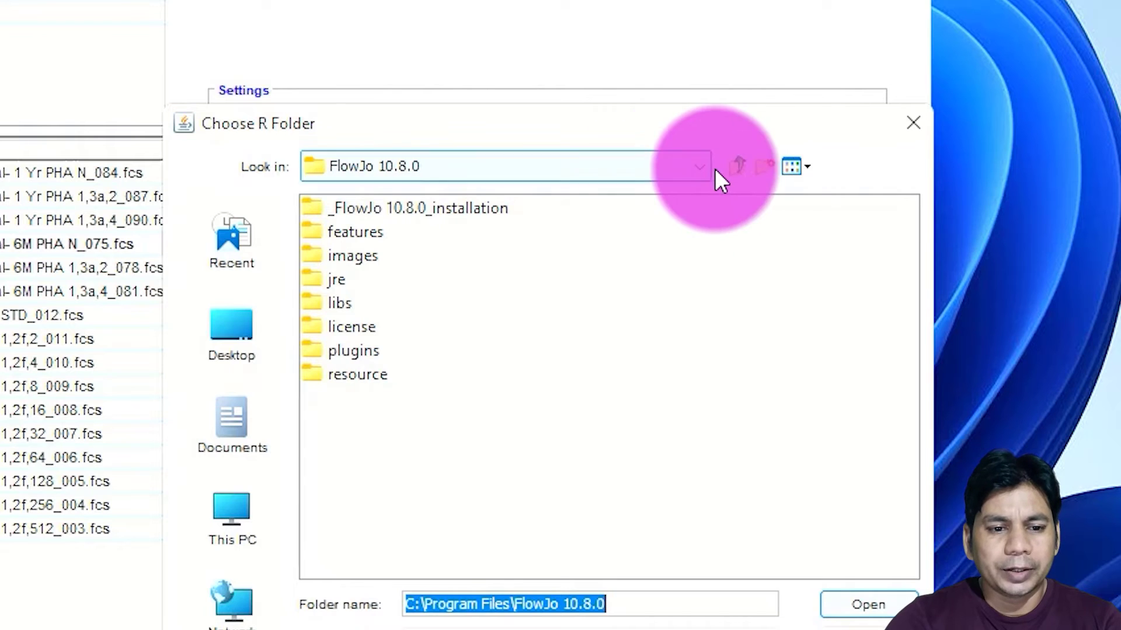
left_click(735, 167)
left_click(796, 210)
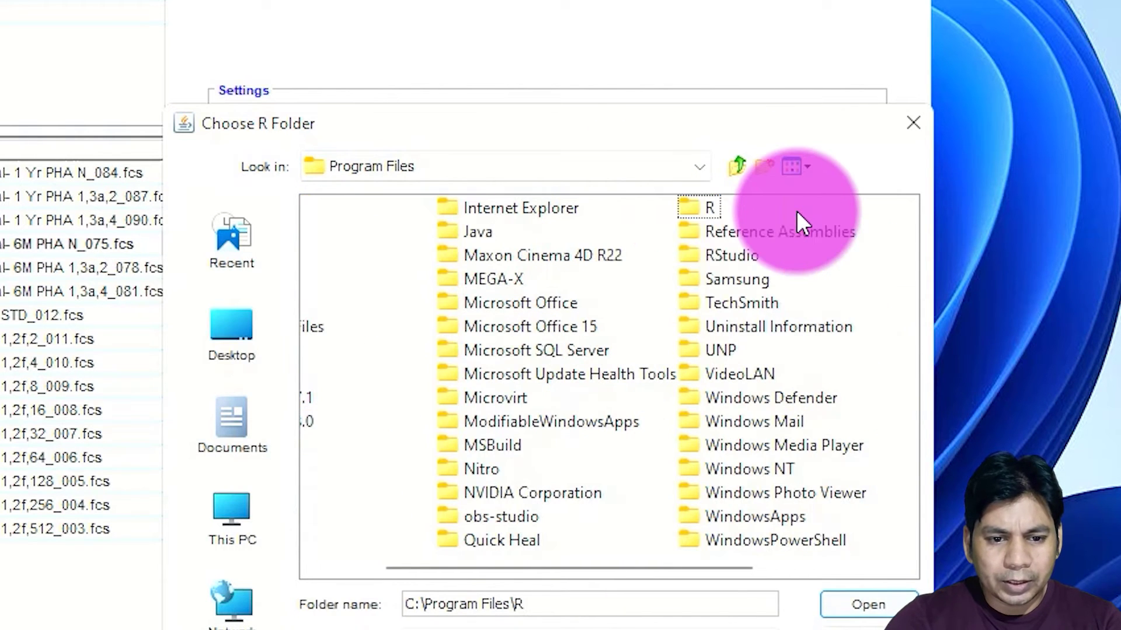
double_click(694, 207)
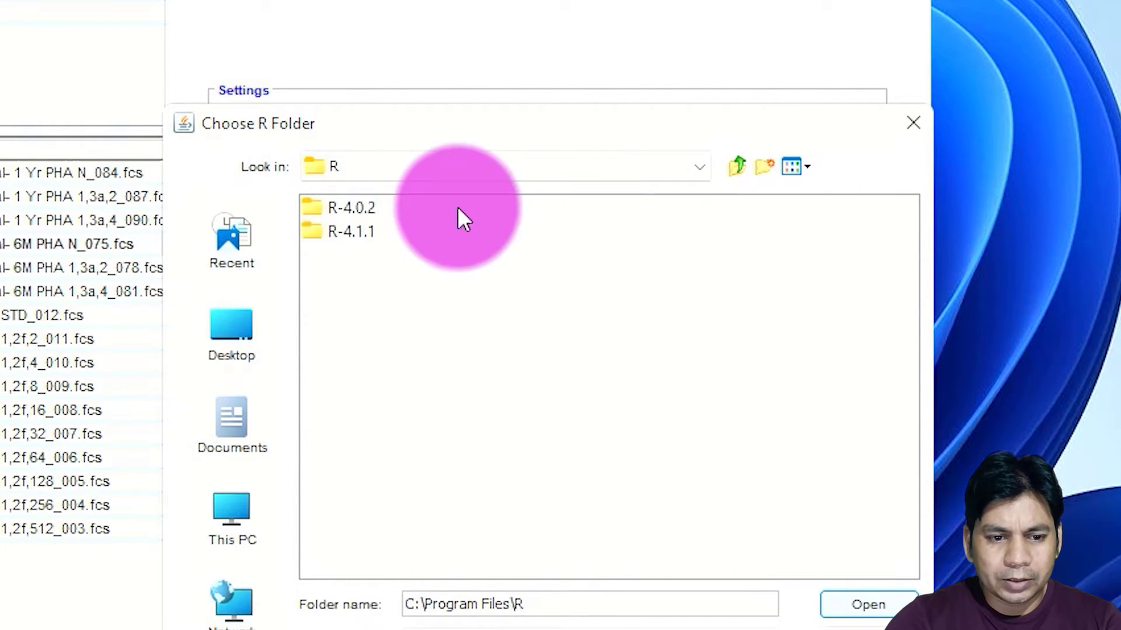
double_click(321, 232)
left_click(845, 593)
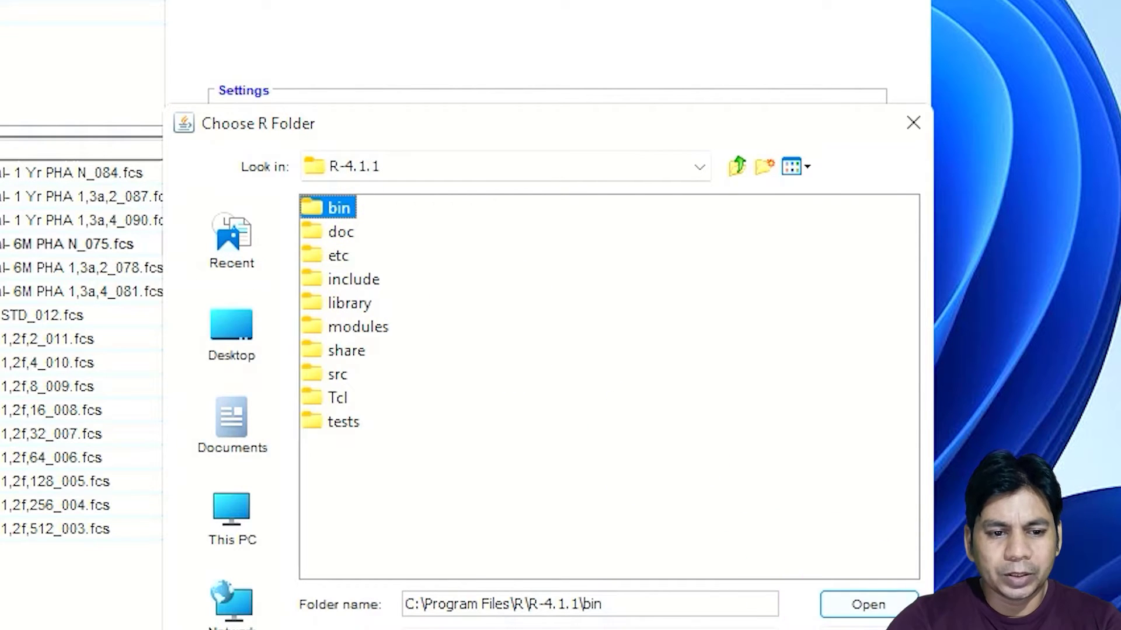
left_click(854, 596)
Step: Set the folder scanned for plugins to C:\Program Files\FlowJo 10.8.0\plugins and close the preferences
left_click(255, 583)
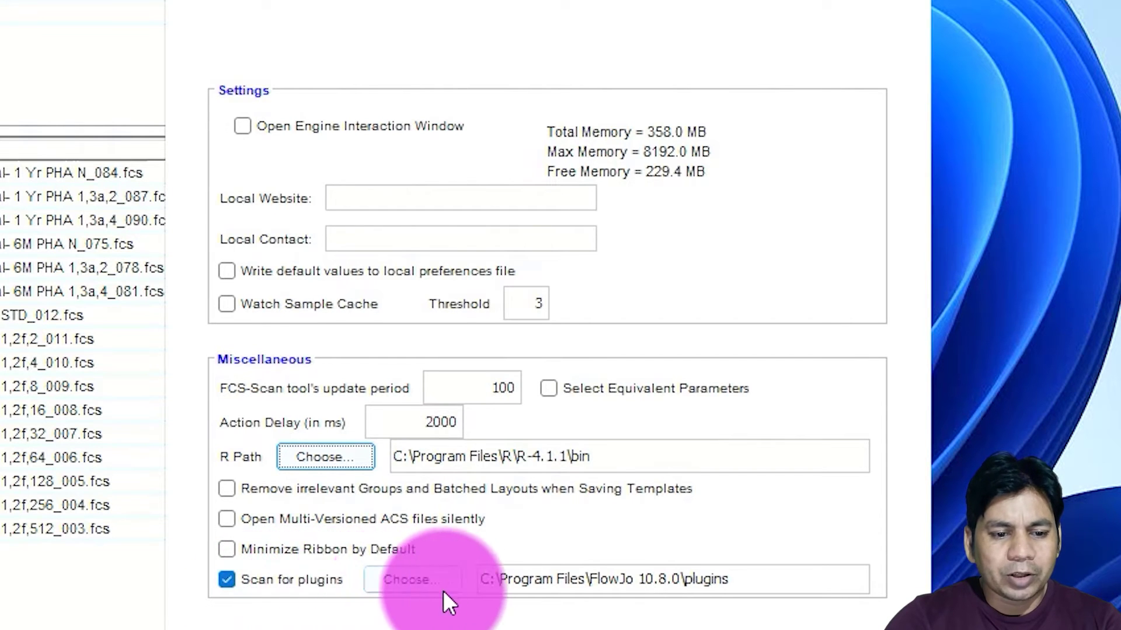
left_click(406, 580)
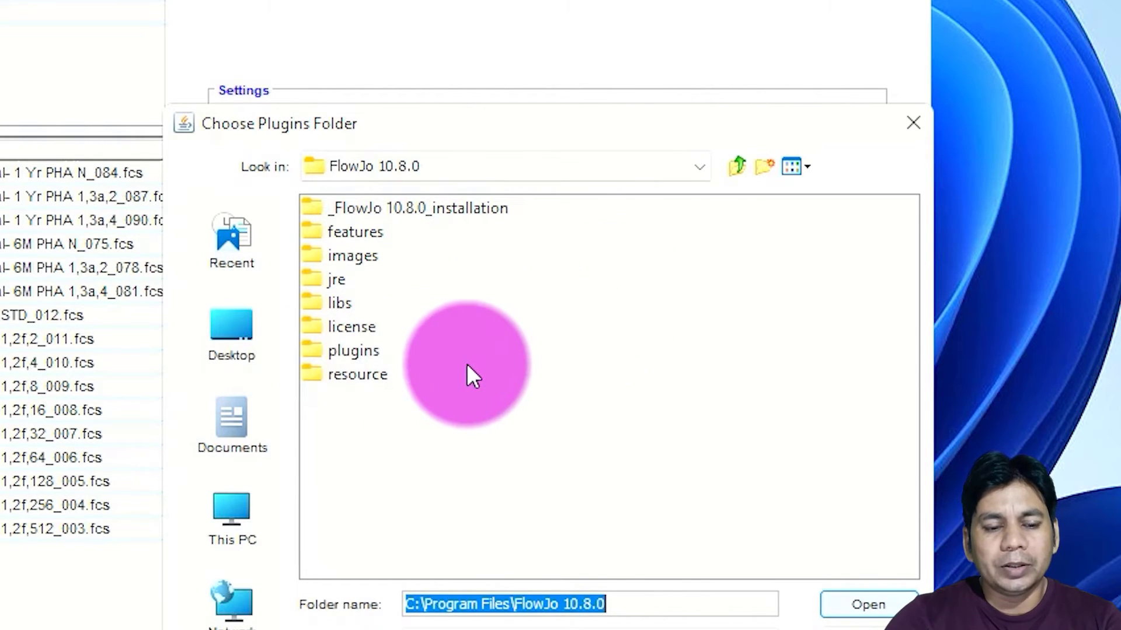
left_click(335, 350)
key("Return")
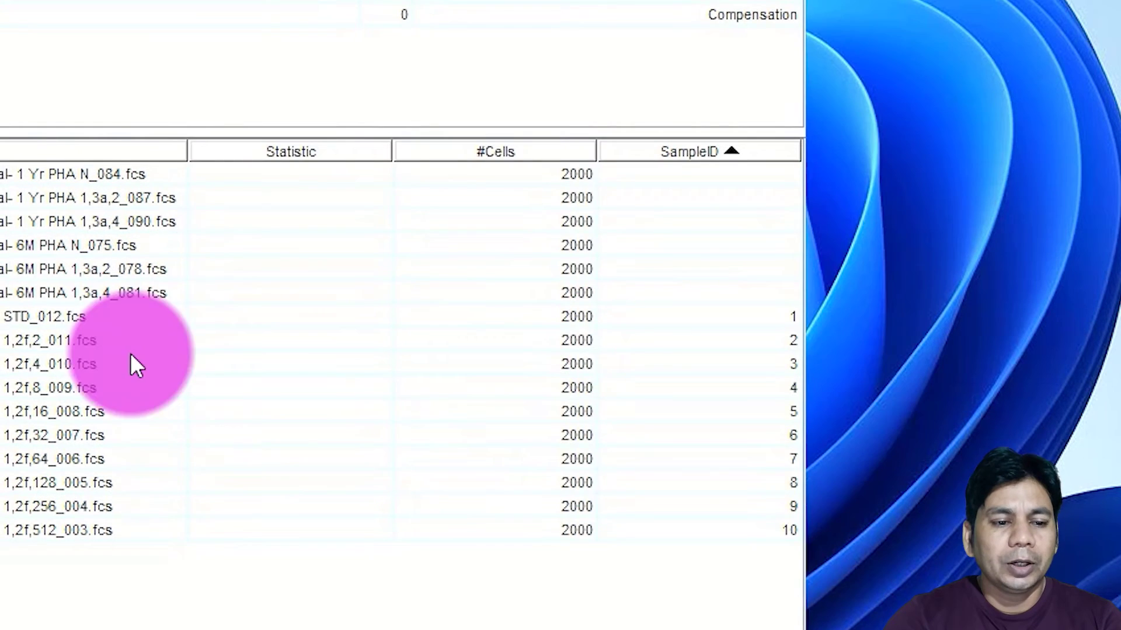
Step: Run the CBA plugin on the sample Specimen_001_STD 1,2f,2_011.fcs
left_click(70, 338)
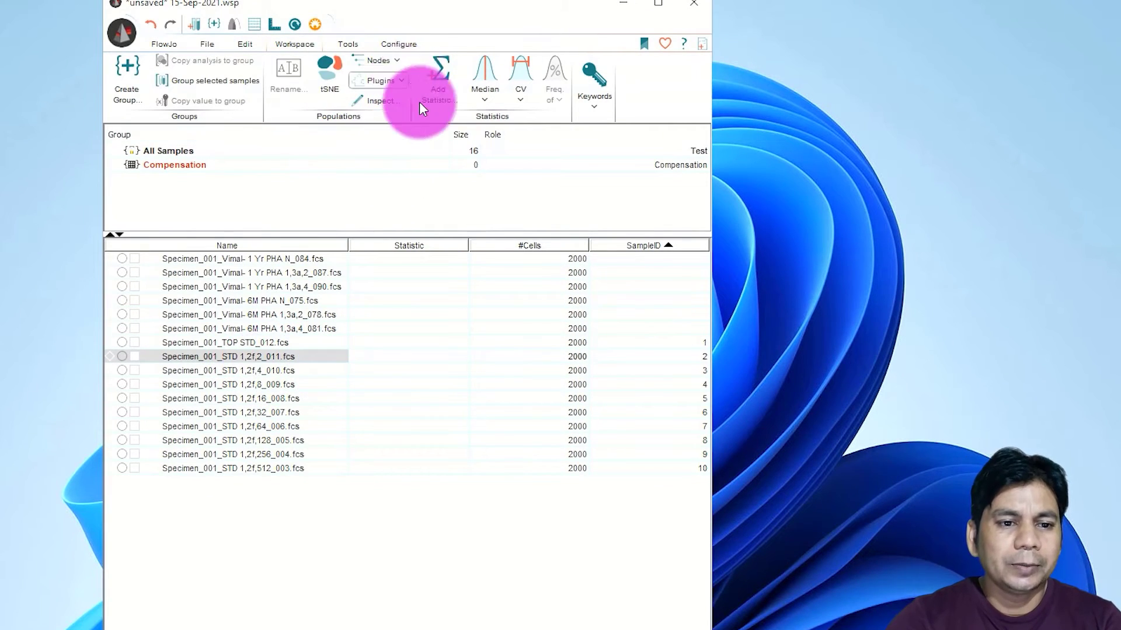
left_click(402, 80)
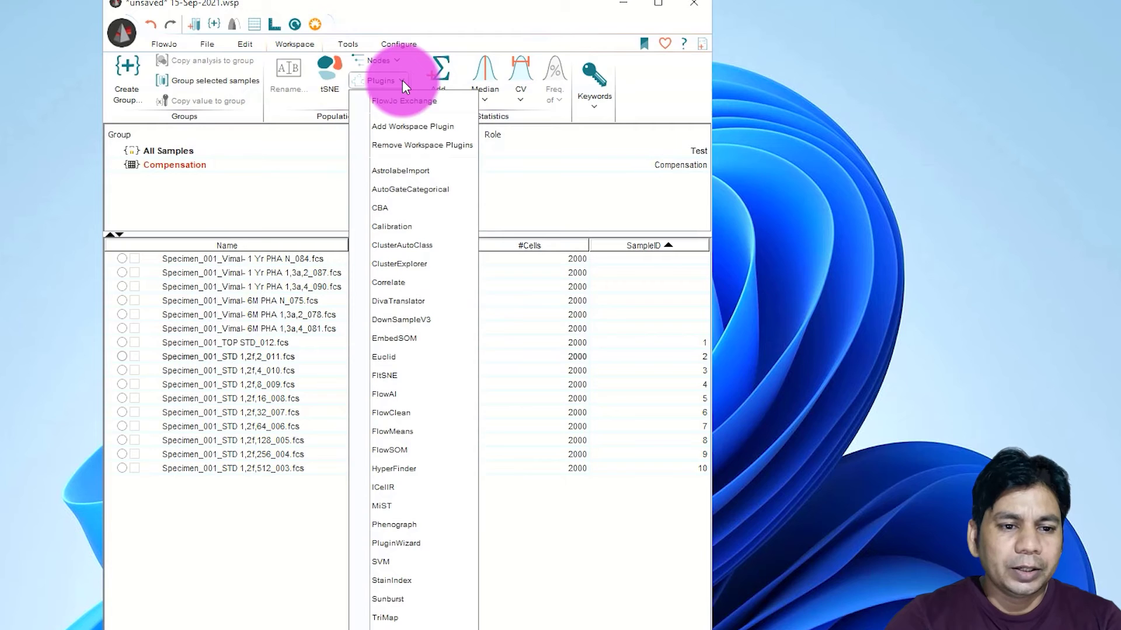
left_click(386, 208)
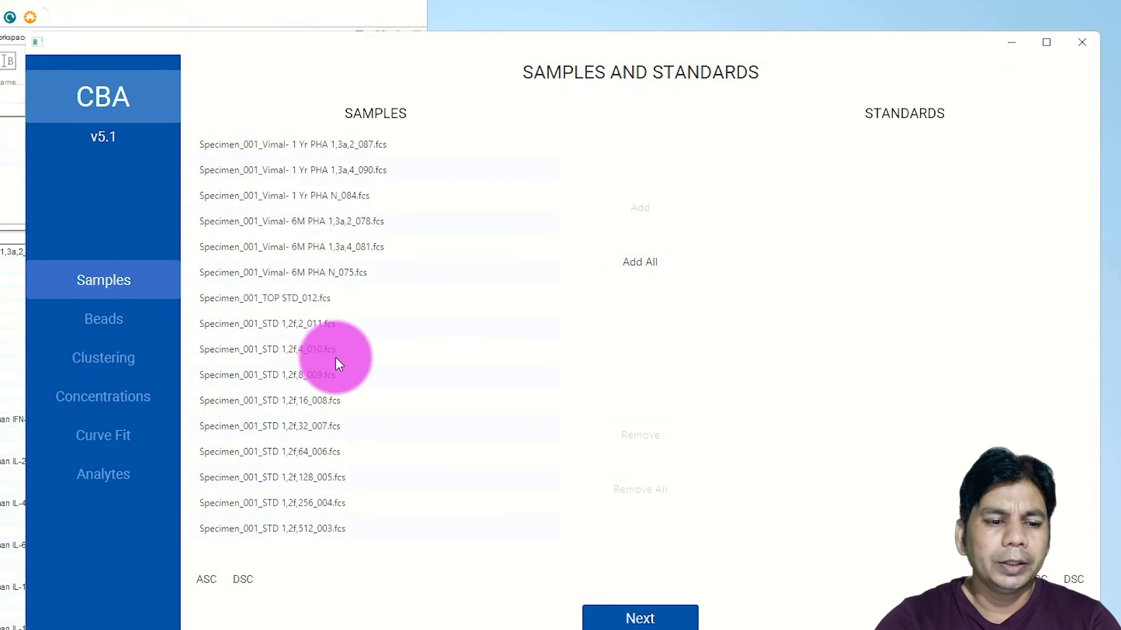
Step: Add the samples from Specimen_001_TOP STD_012.fcs through Specimen_001_STD 1,2f,256_004.fcs to the standards and proceed to the Beads stage
left_click(304, 303)
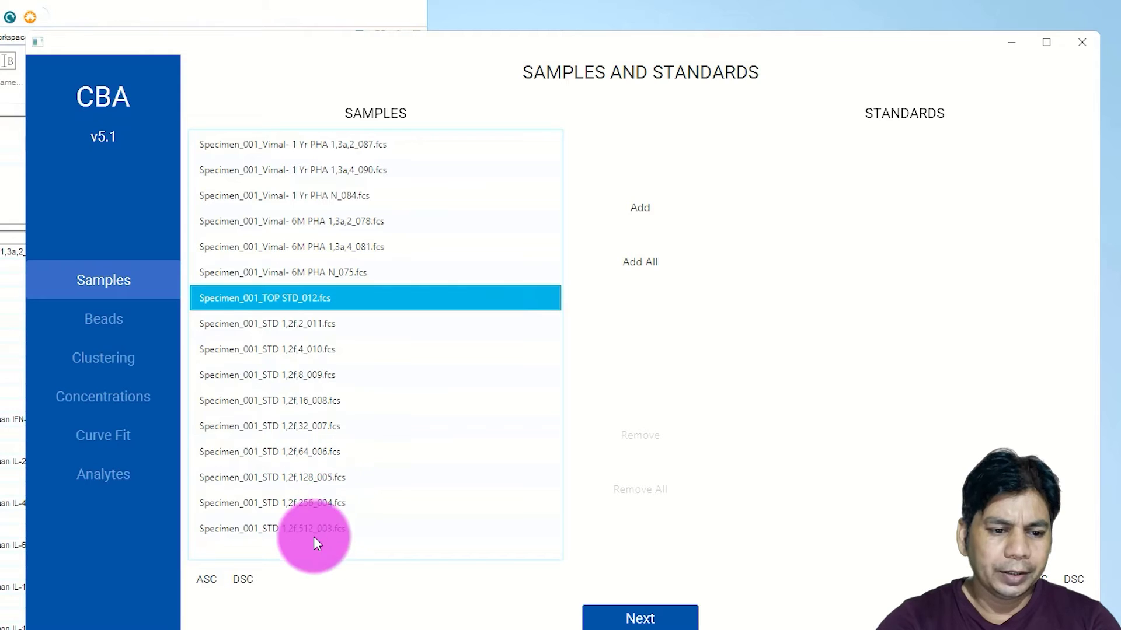
left_click(310, 504, "shift")
left_click(642, 209)
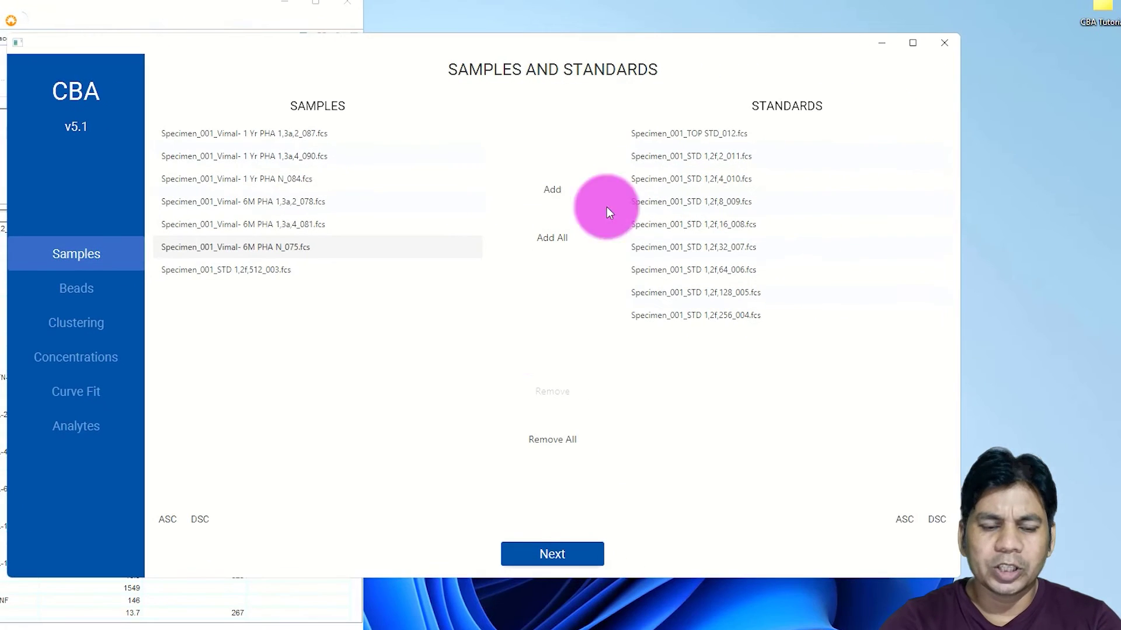
left_click_drag(578, 43, 584, 44)
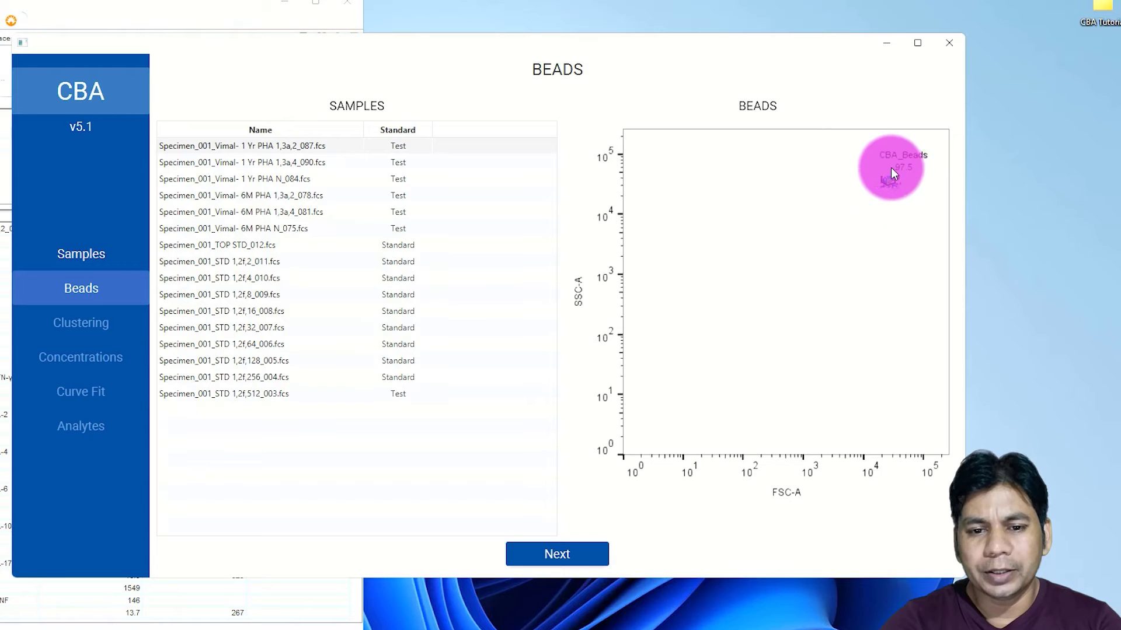
Step: In the Clustering stage, choose the Human Th1/Th2/Th17 Cytokine Kit and cluster the bead populations
left_click(565, 554)
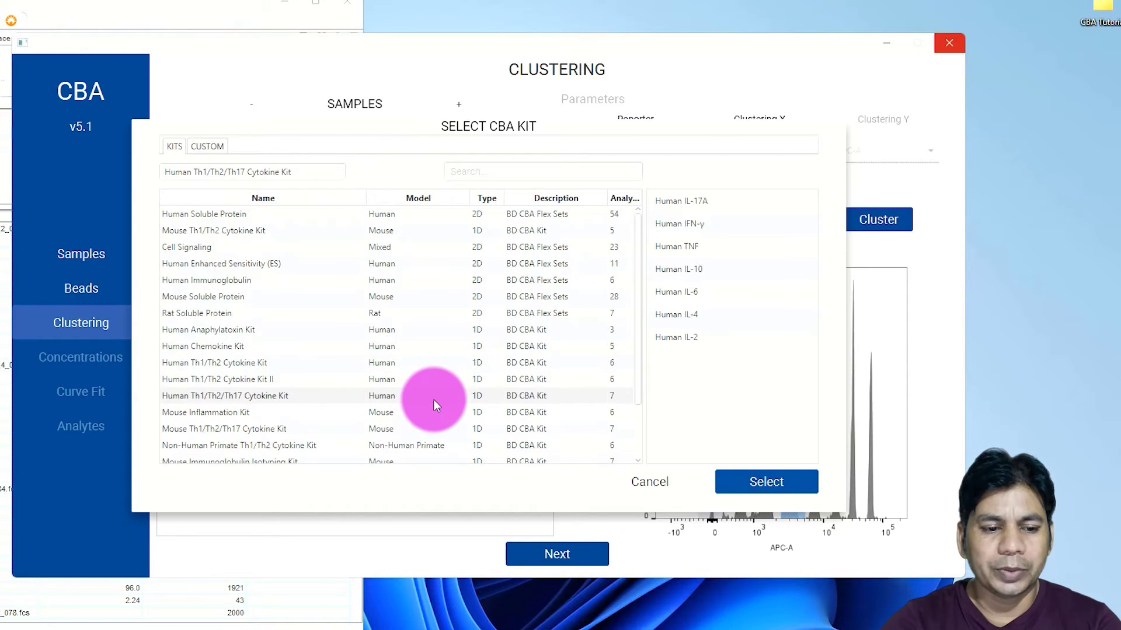
left_click(219, 398)
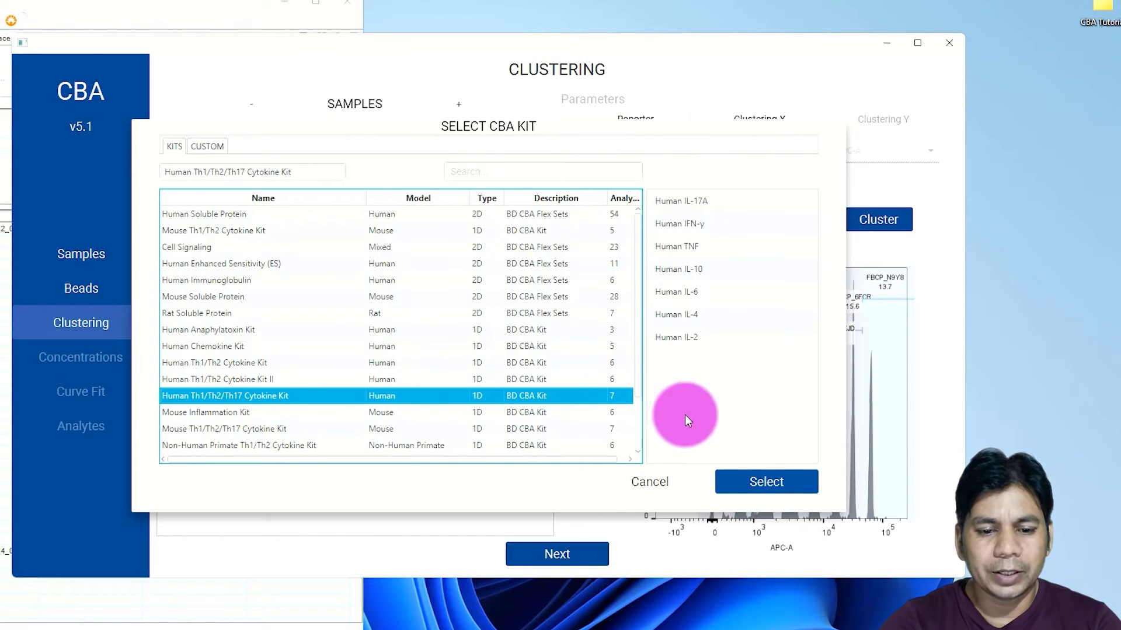
left_click(738, 482)
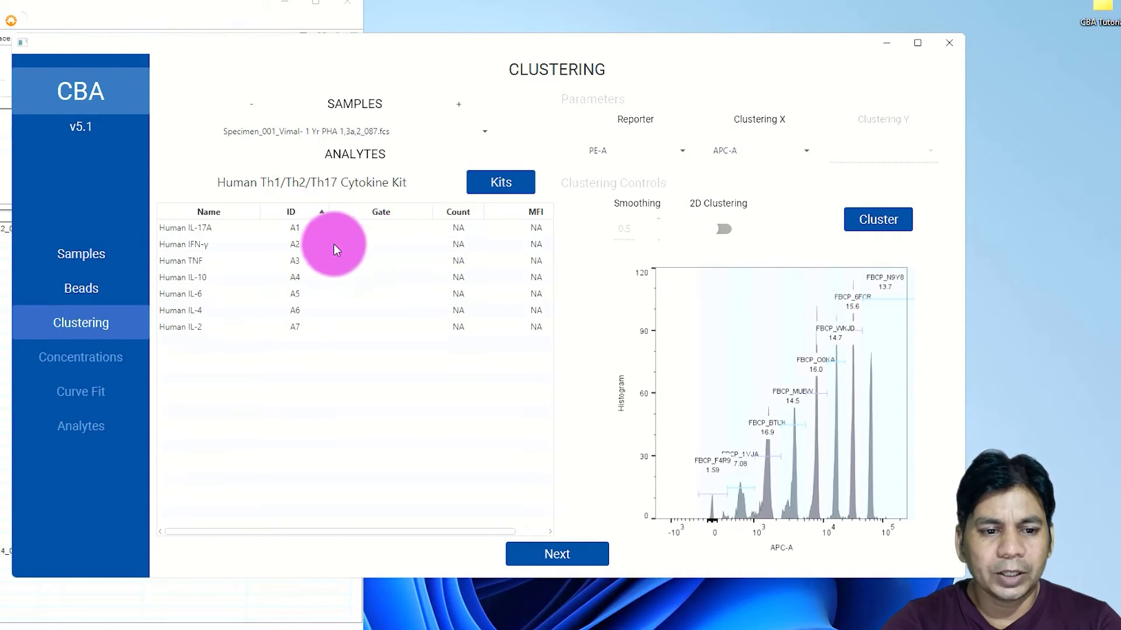
left_click(888, 220)
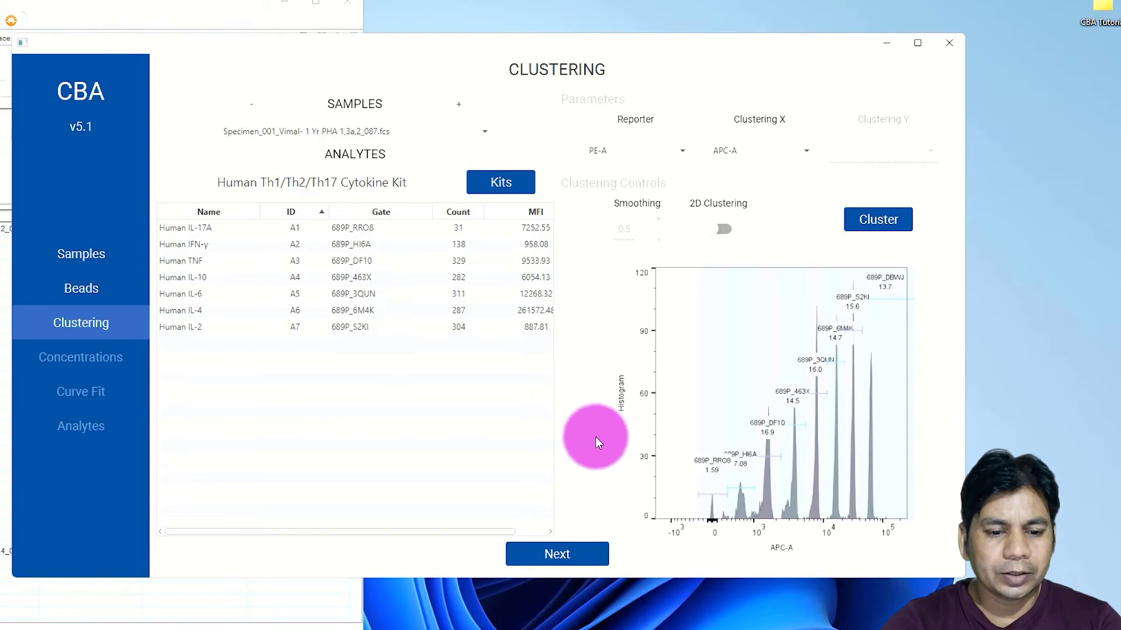
Step: In the Concentrations stage, apply a 1:2 dilution series to the standards starting at 5000 for the top standard
left_click(568, 558)
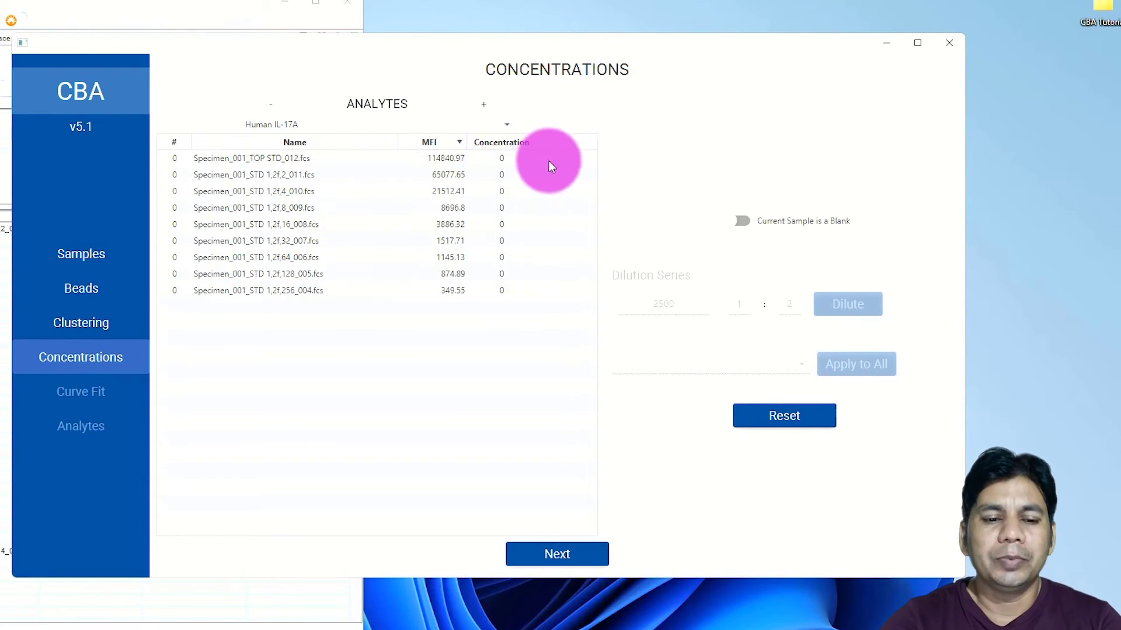
left_click(500, 162)
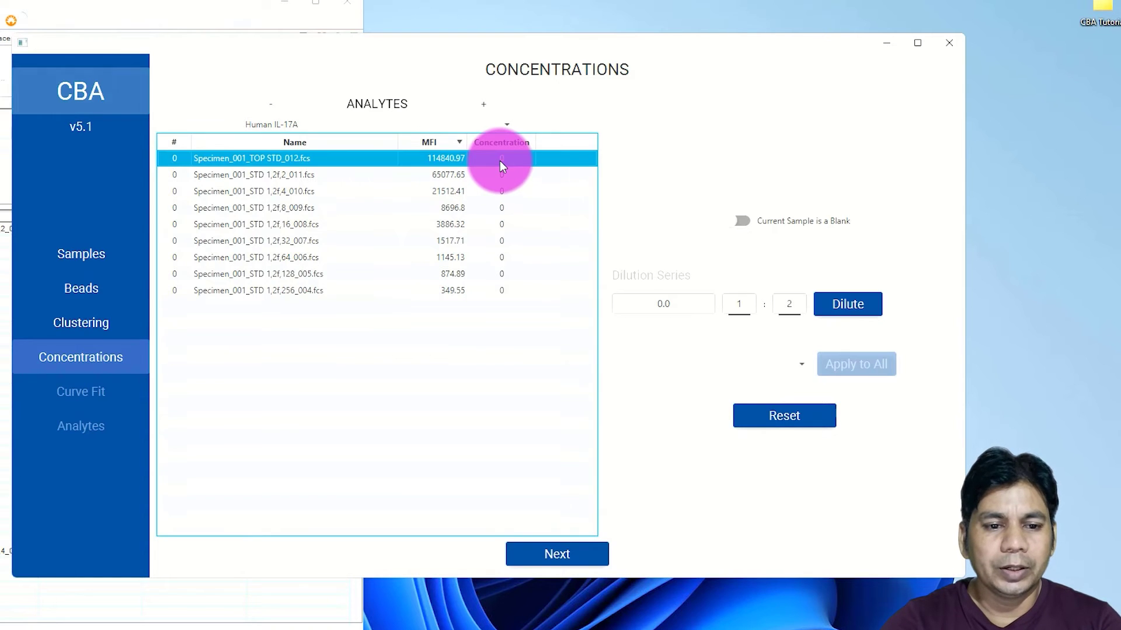
left_click(500, 161)
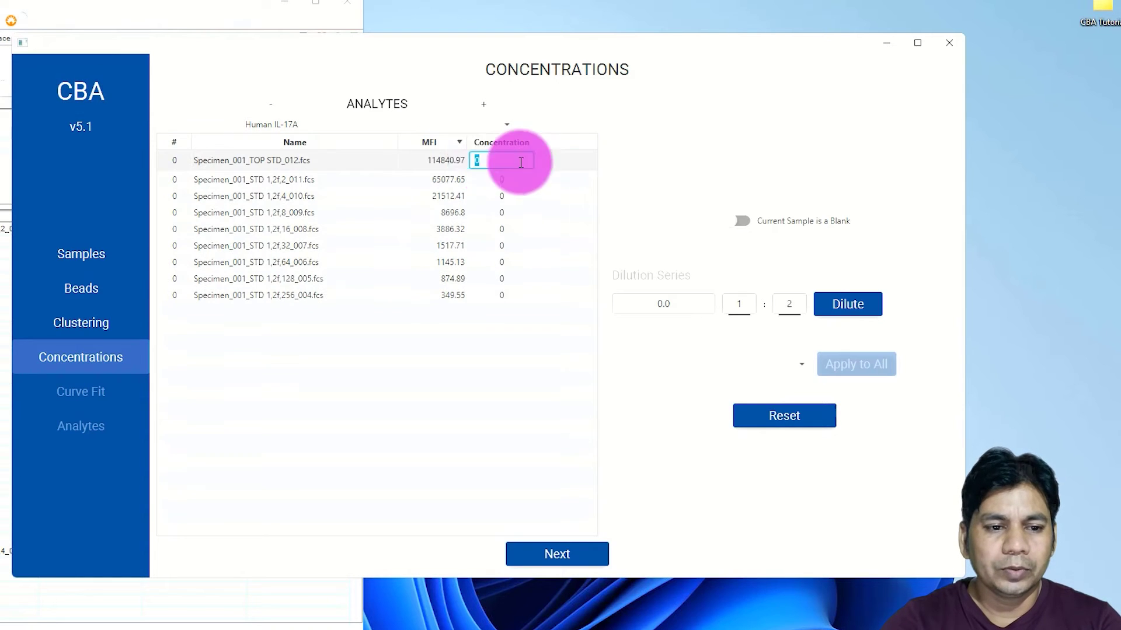
left_click(654, 304)
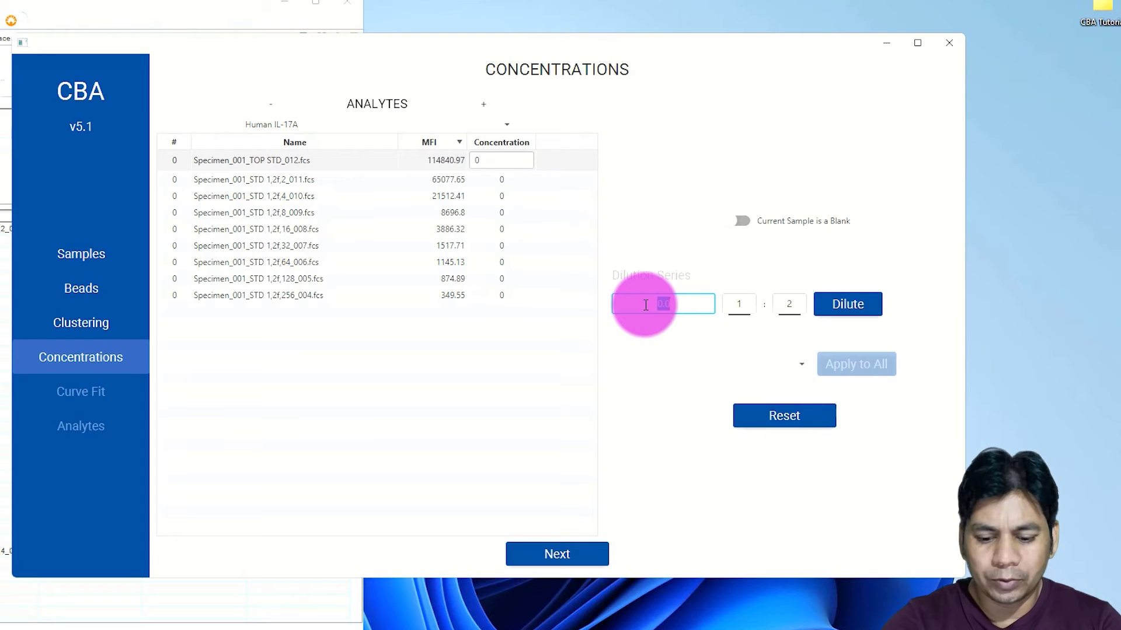
type("5000")
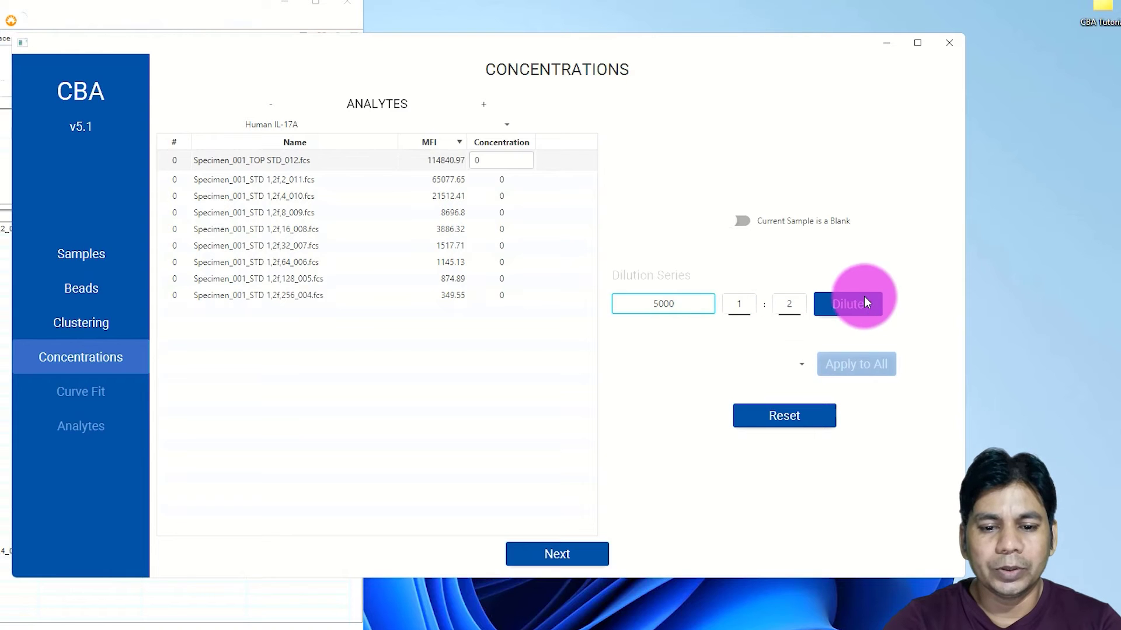
left_click(850, 304)
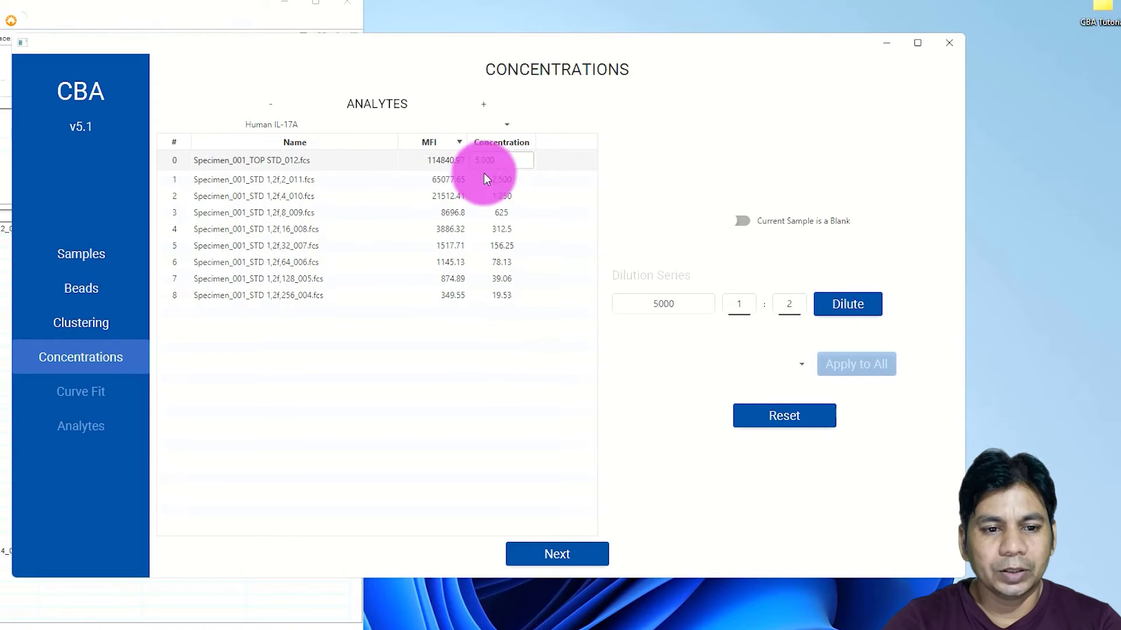
Step: Proceed to the Curve Fit stage and review the available fit models, keeping Rodbard
left_click(558, 554)
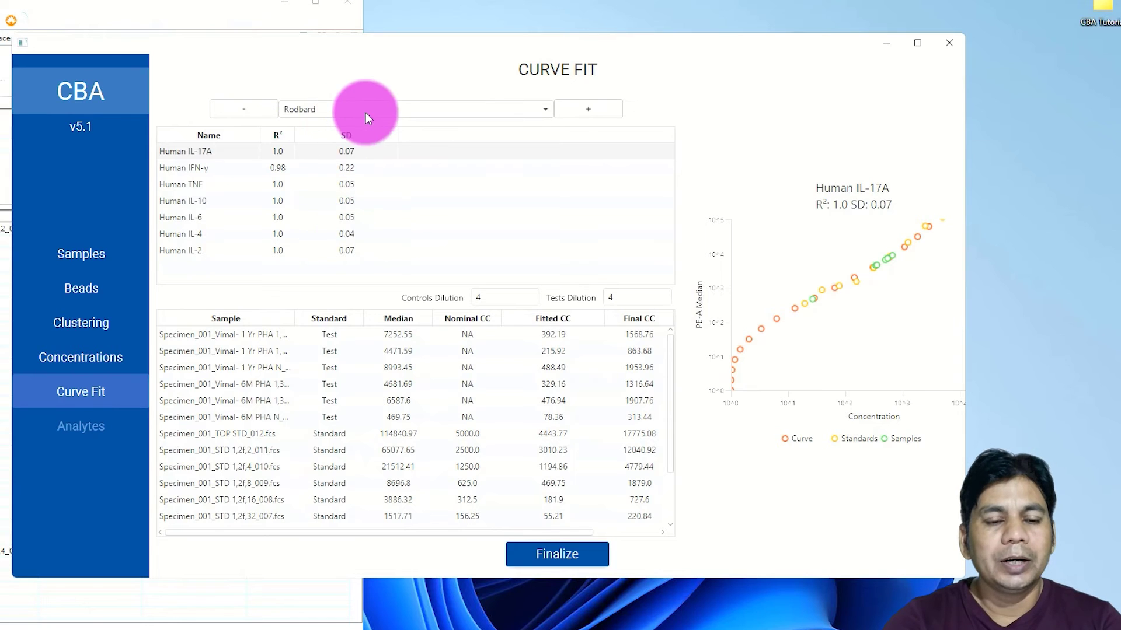
left_click(543, 113)
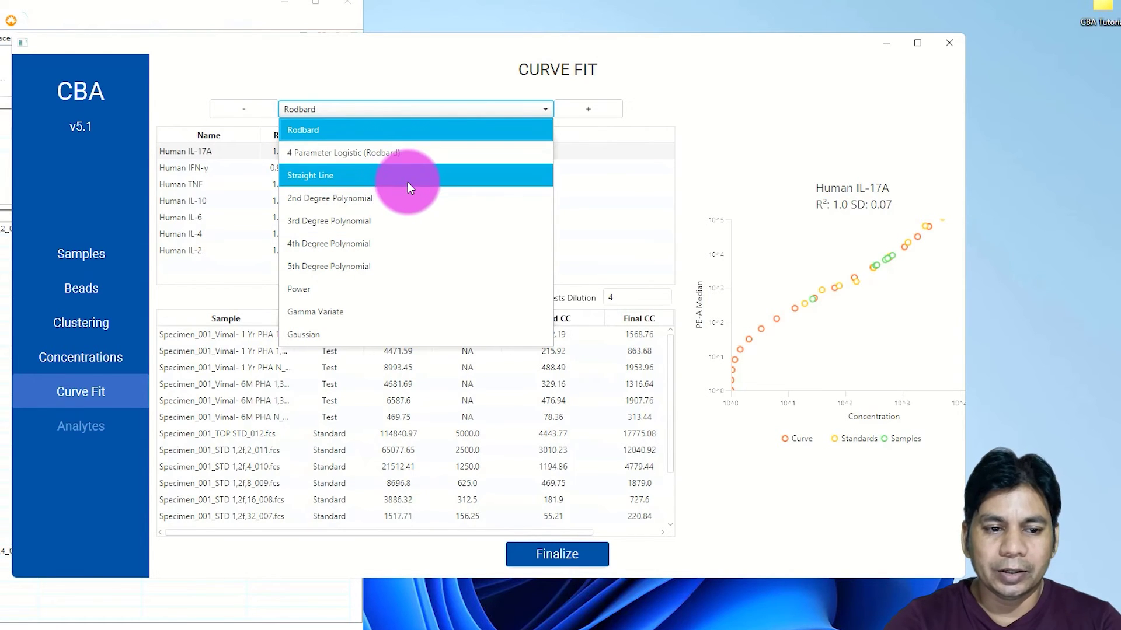
left_click(410, 110)
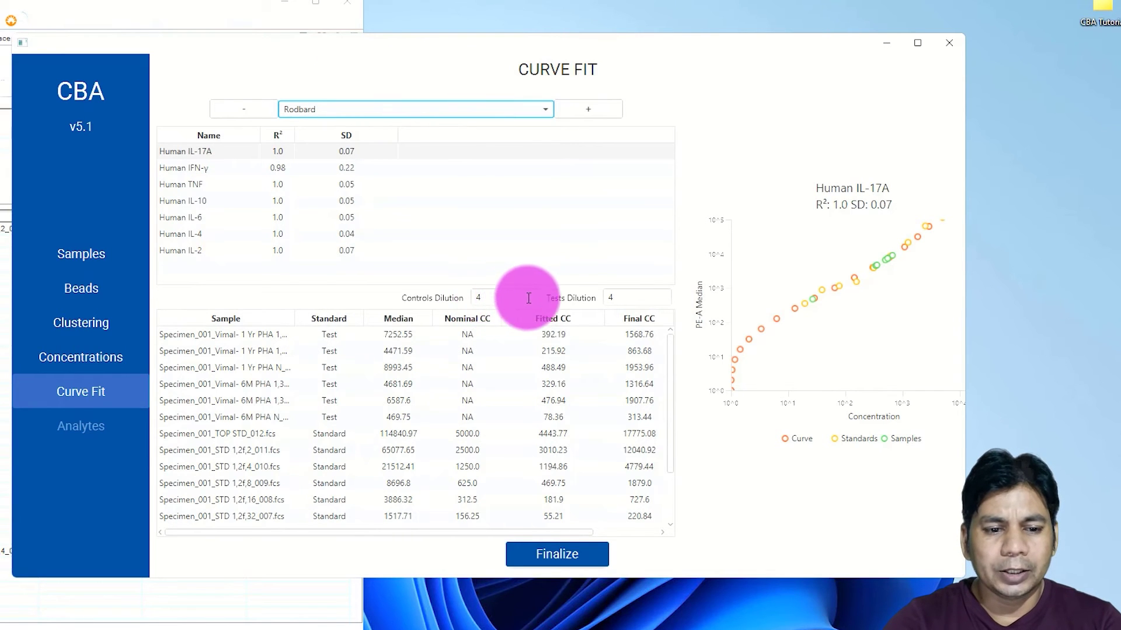
Step: Set the controls dilution to 0 and the tests dilution to 4, and finalize the CBA analysis
left_click(479, 298)
key("BackSpace")
type("0")
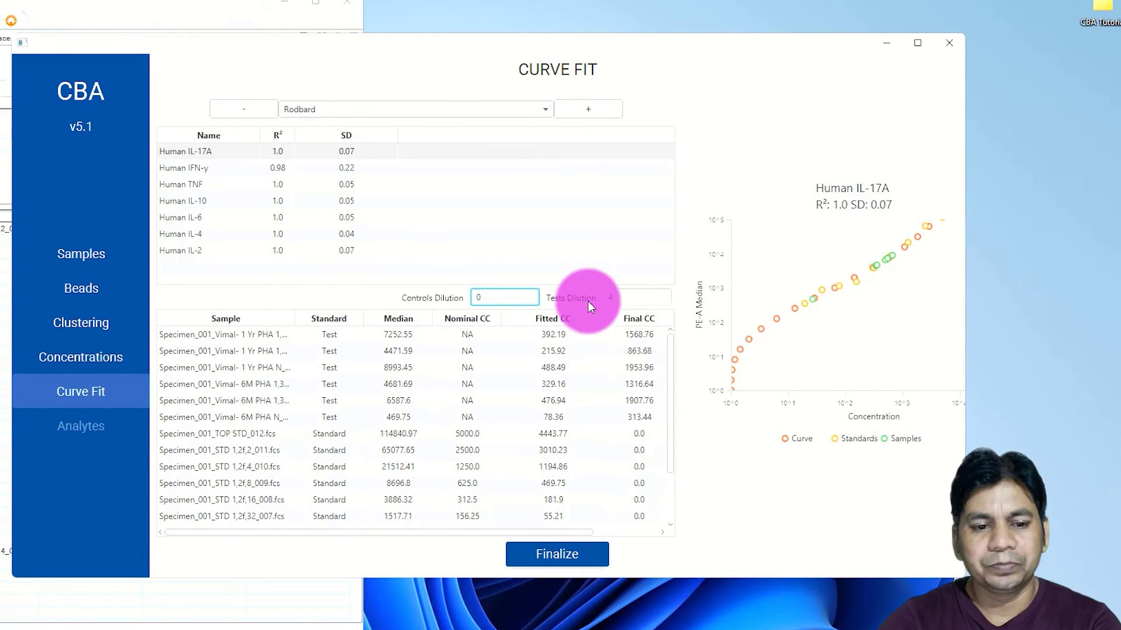
double_click(626, 298)
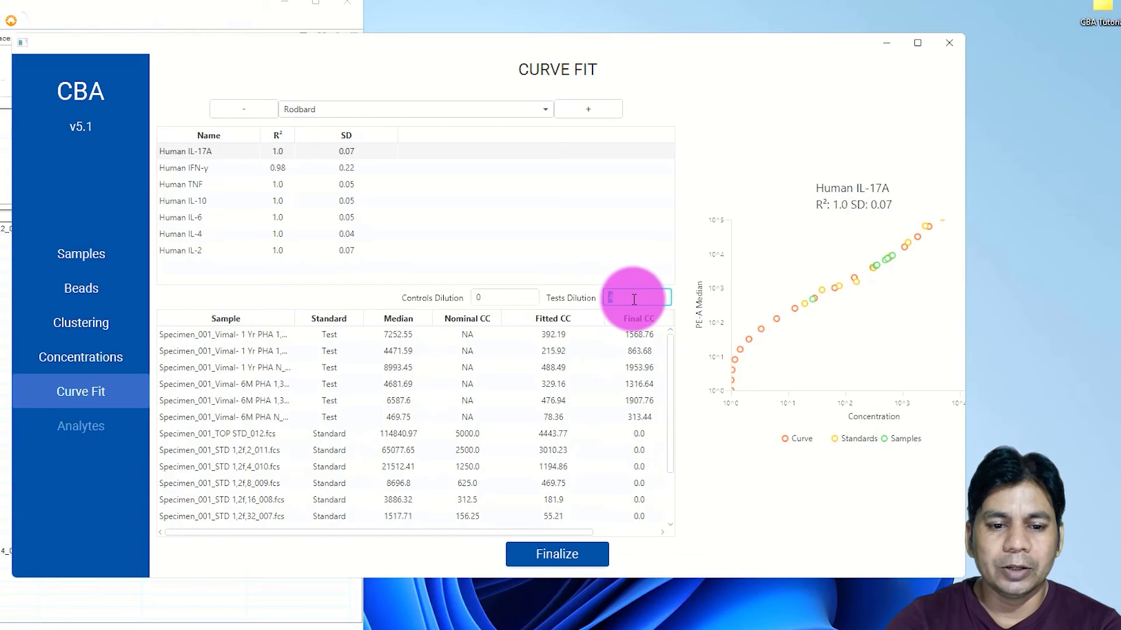
type("4")
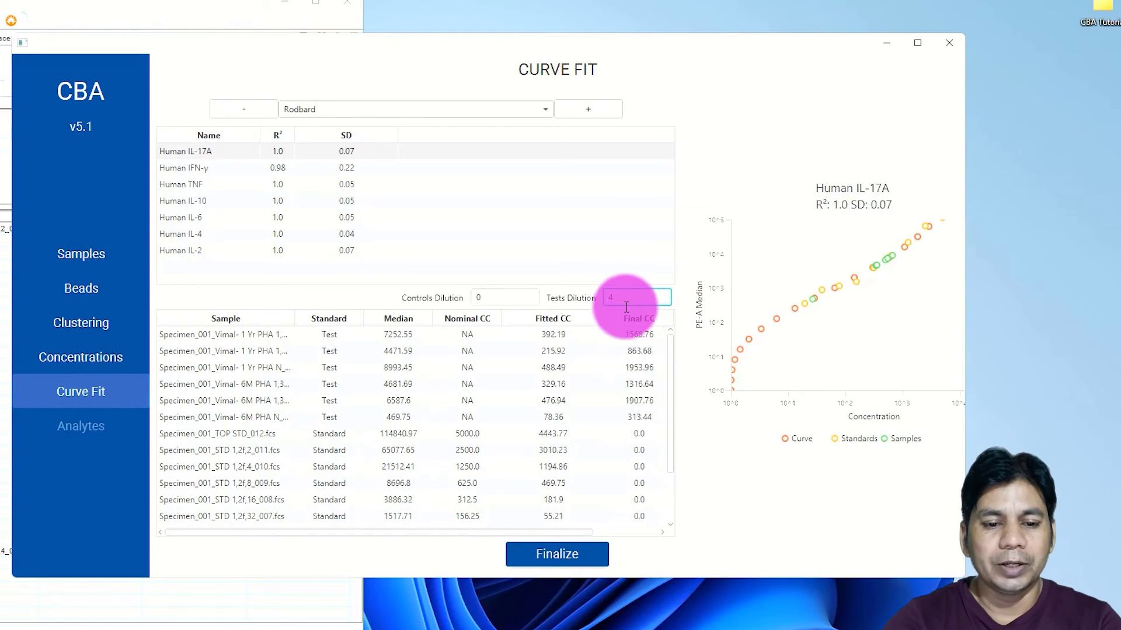
left_click(578, 557)
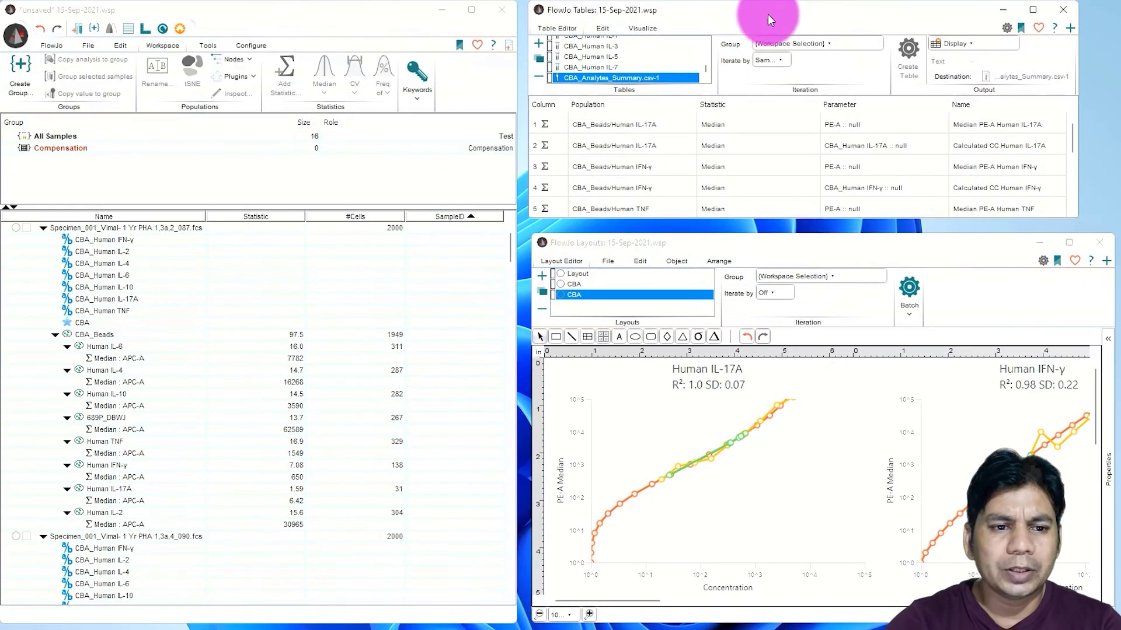
Step: Maximize the layouts window and examine the fitted standard curves of all analytes in the CBA layout
left_click_drag(833, 242, 826, 243)
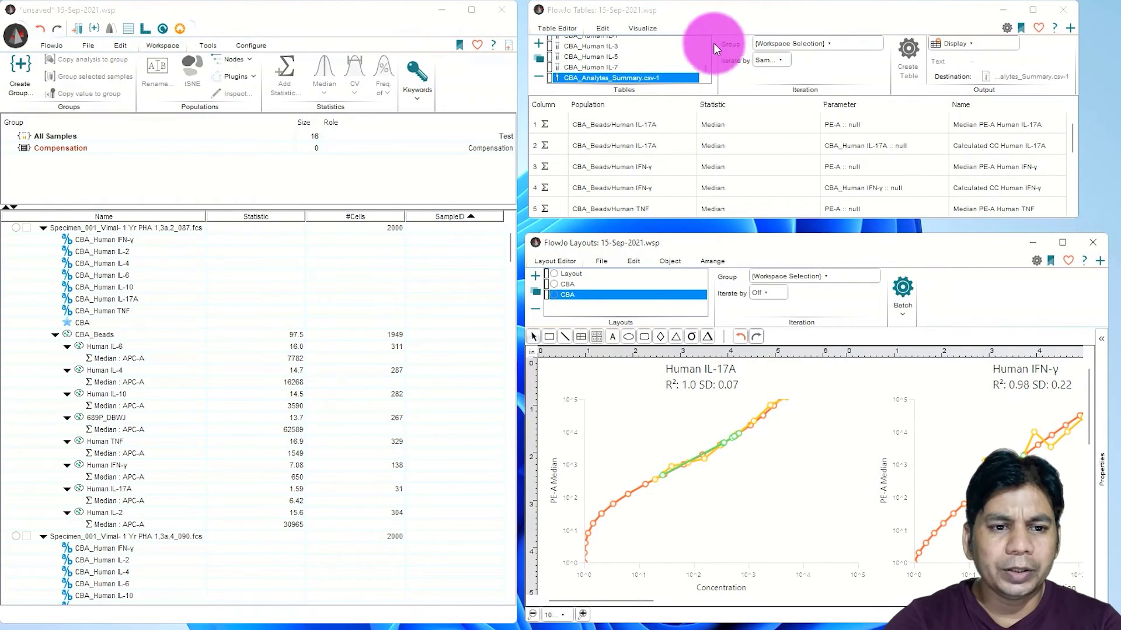
left_click(1066, 242)
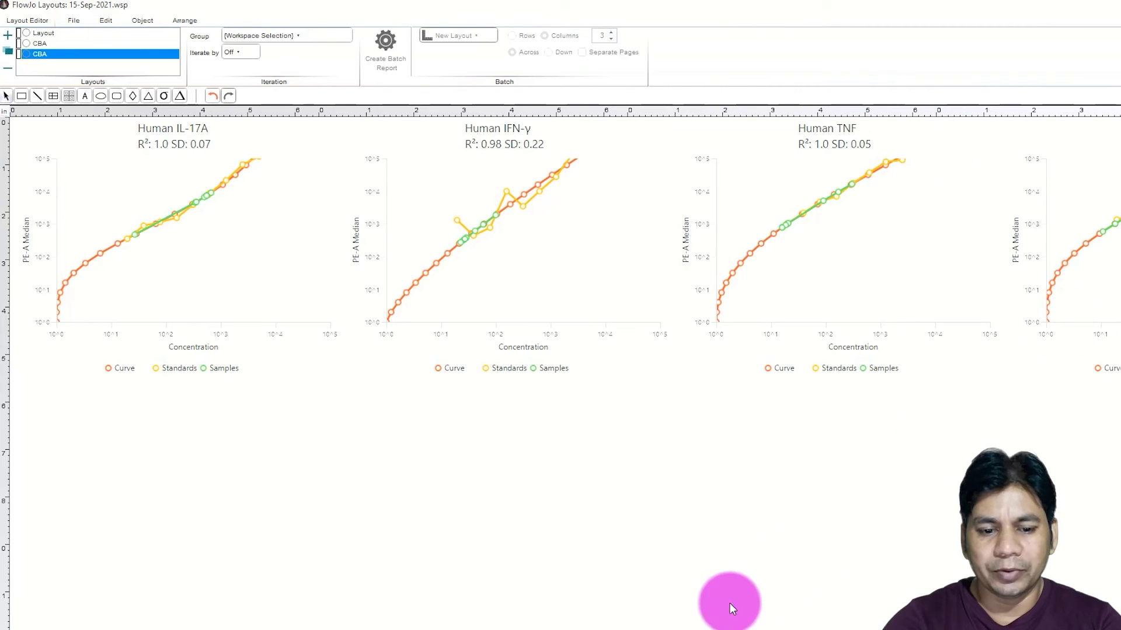
scroll(1096, 598, "right", 15)
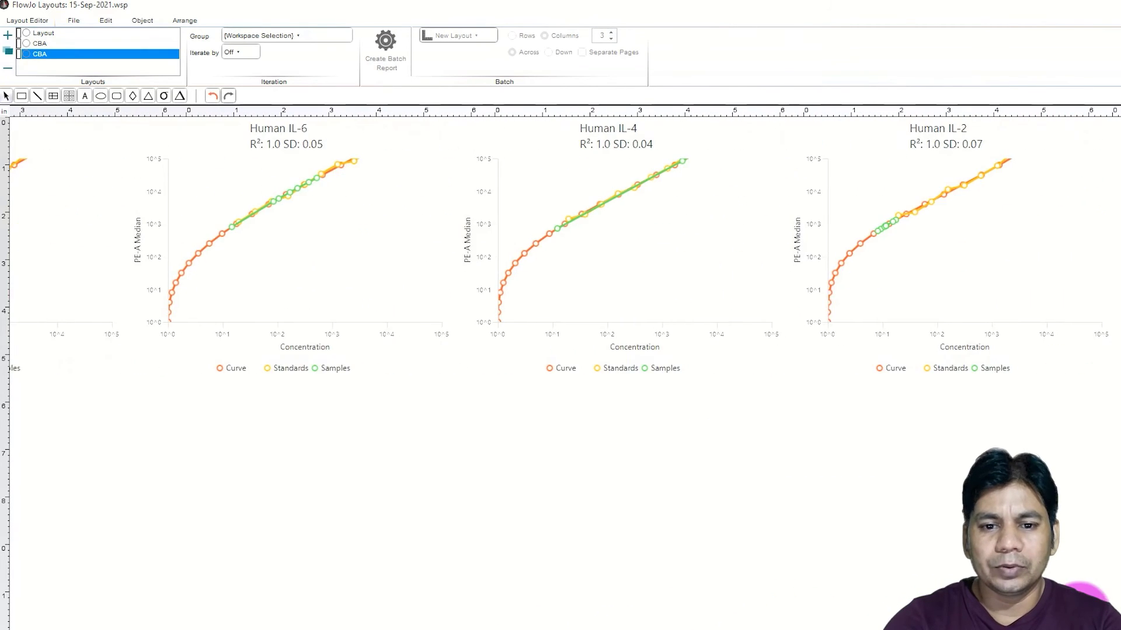
scroll(1087, 595, "left", 5)
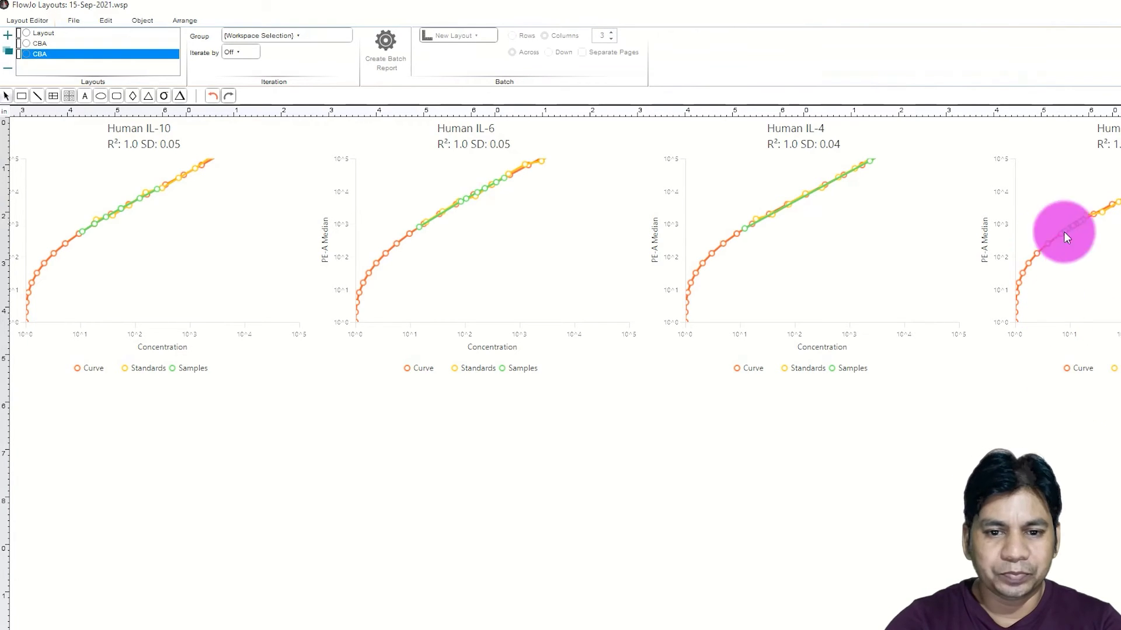
scroll(1053, 451, "left", 3)
key("super+Down")
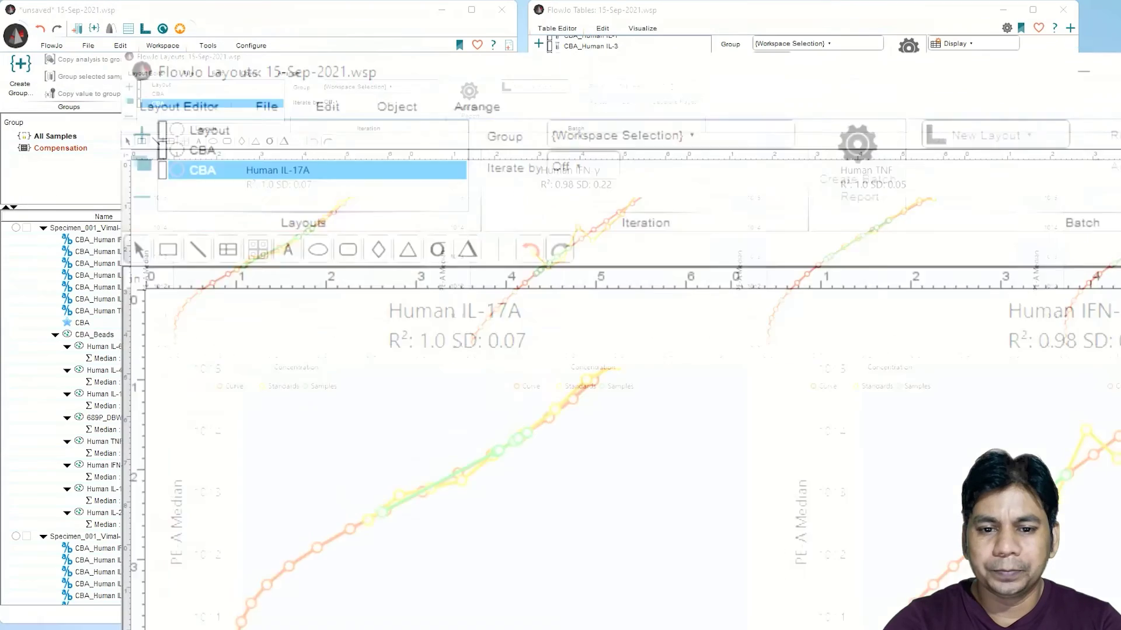
Step: Create the output table from CBA_Analytes_Summary.csv-1 and widen its sample name column to show the full names
left_click(1037, 11)
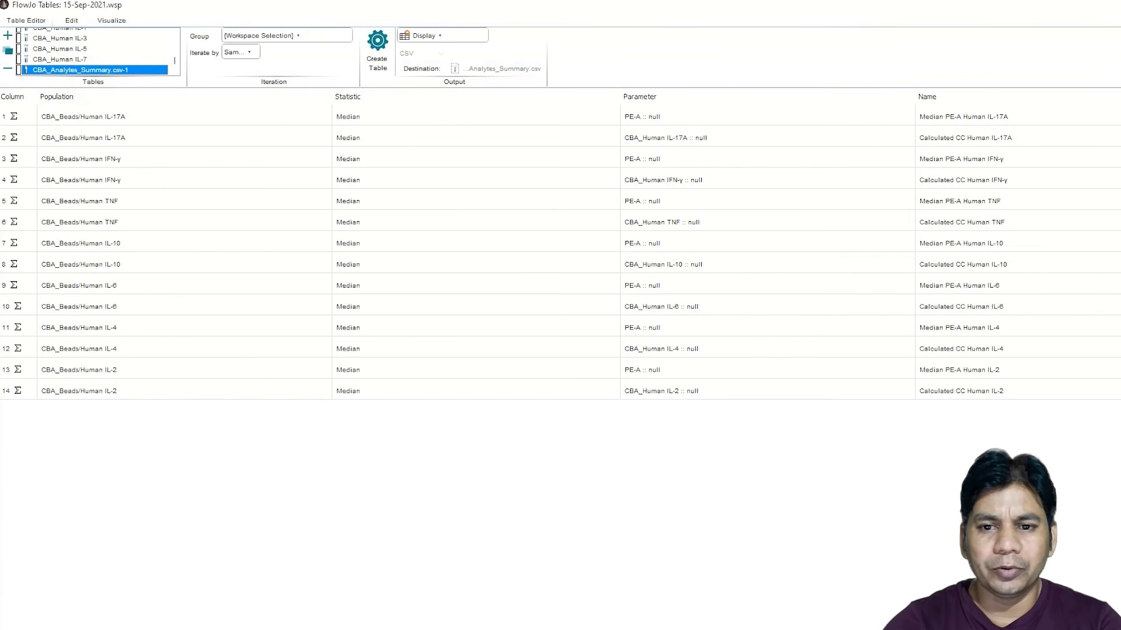
left_click(377, 51)
left_click(284, 36)
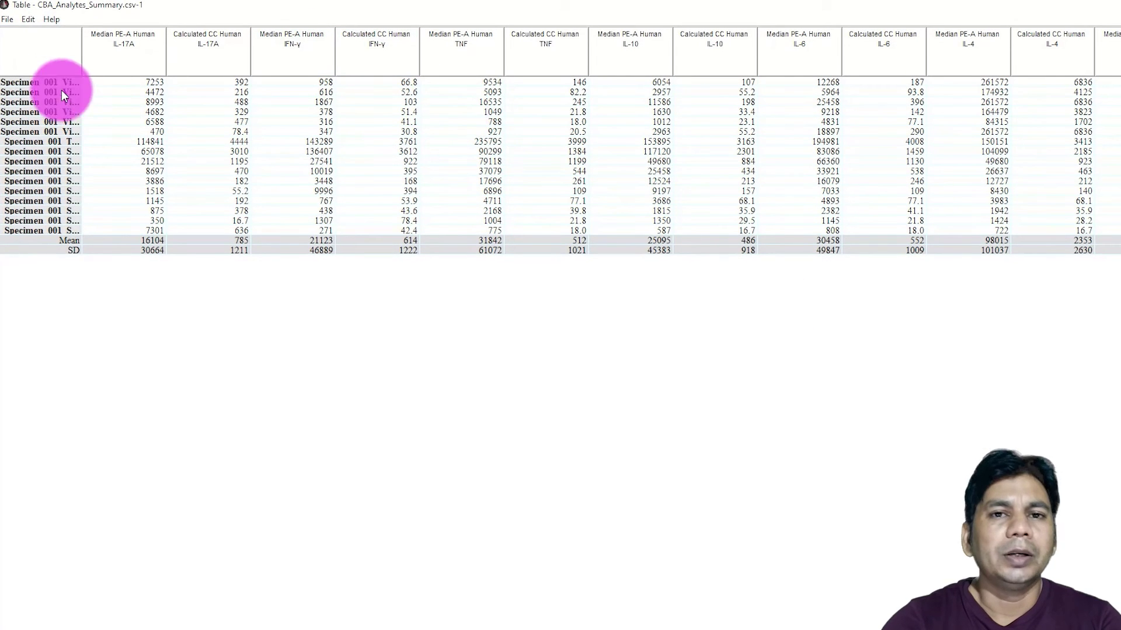
left_click_drag(83, 35, 183, 36)
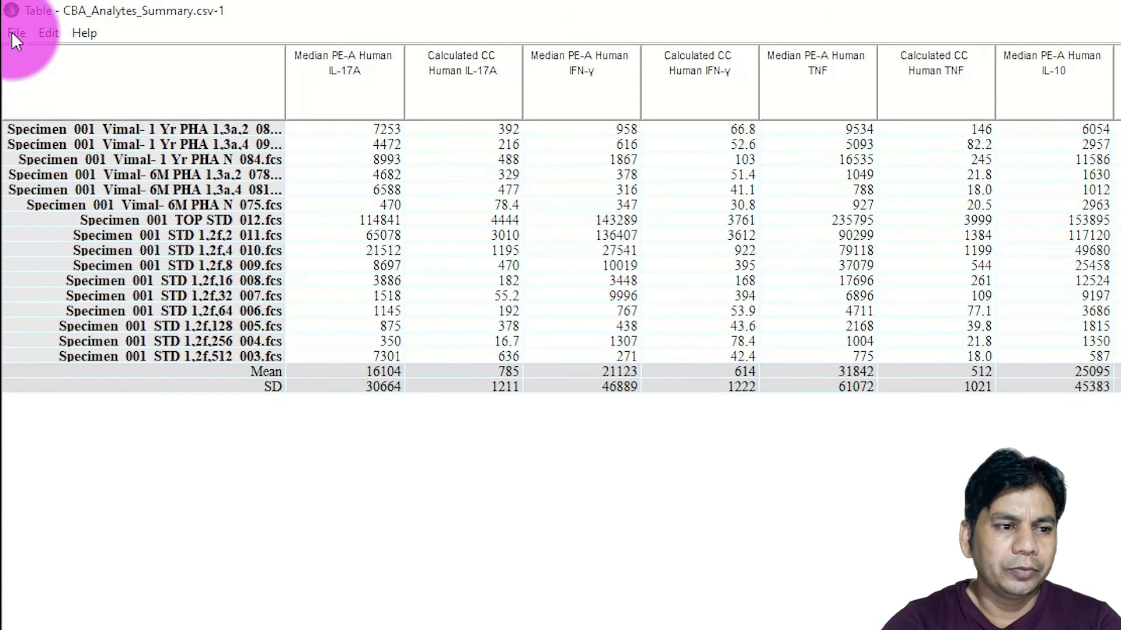
Step: Save the CBA analytes summary table as an Excel file on the desktop
left_click(14, 33)
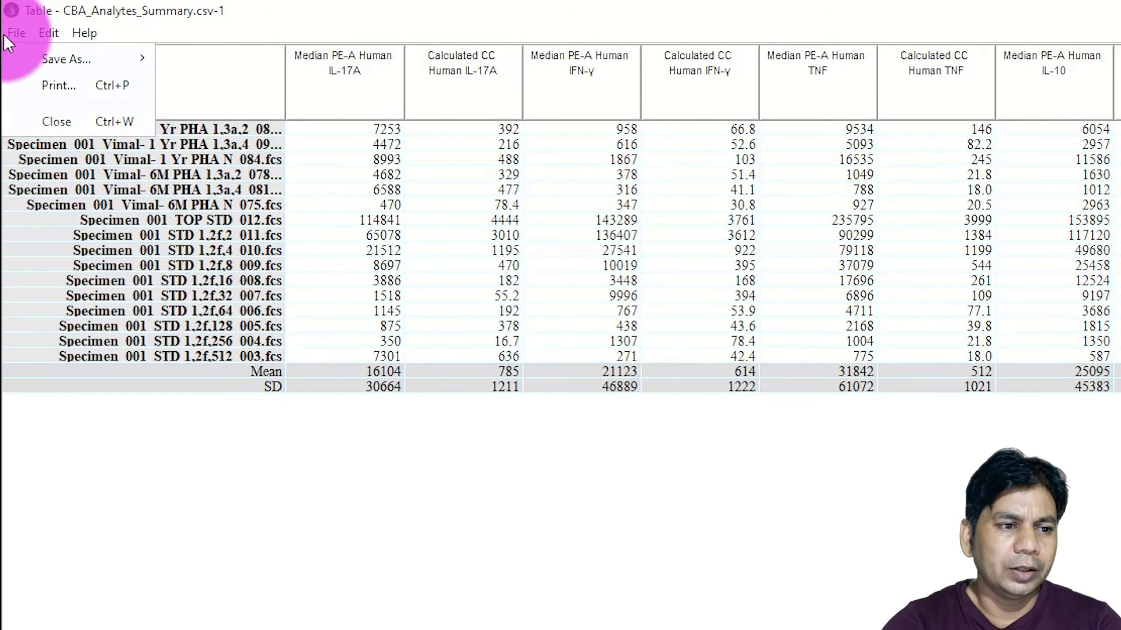
left_click(52, 59)
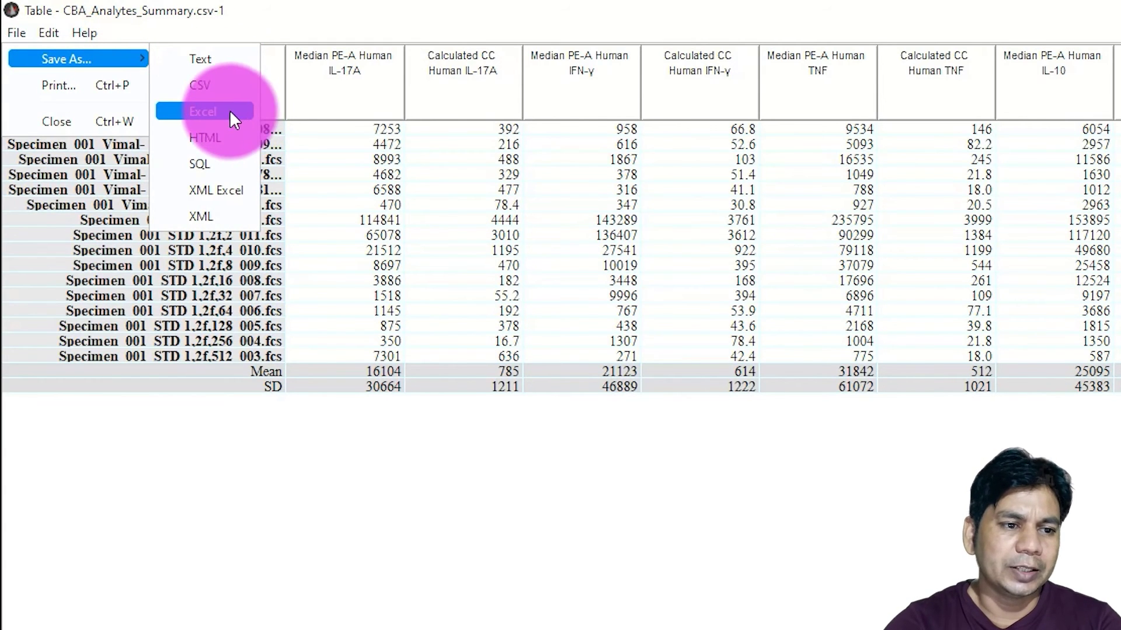
left_click(199, 111)
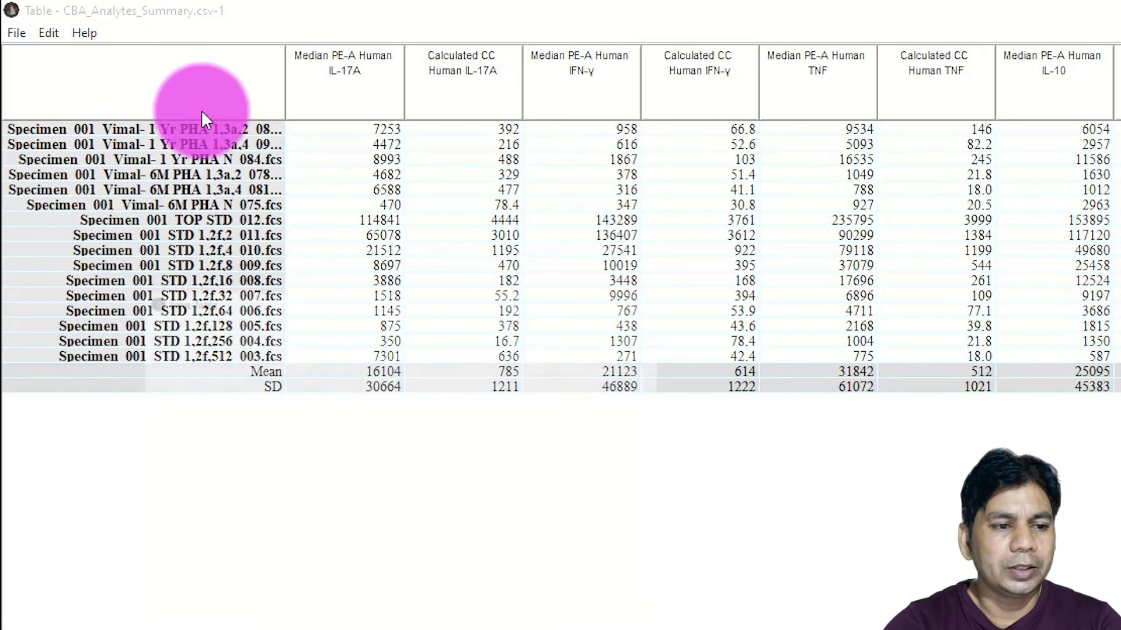
left_click(176, 443)
left_click(443, 437)
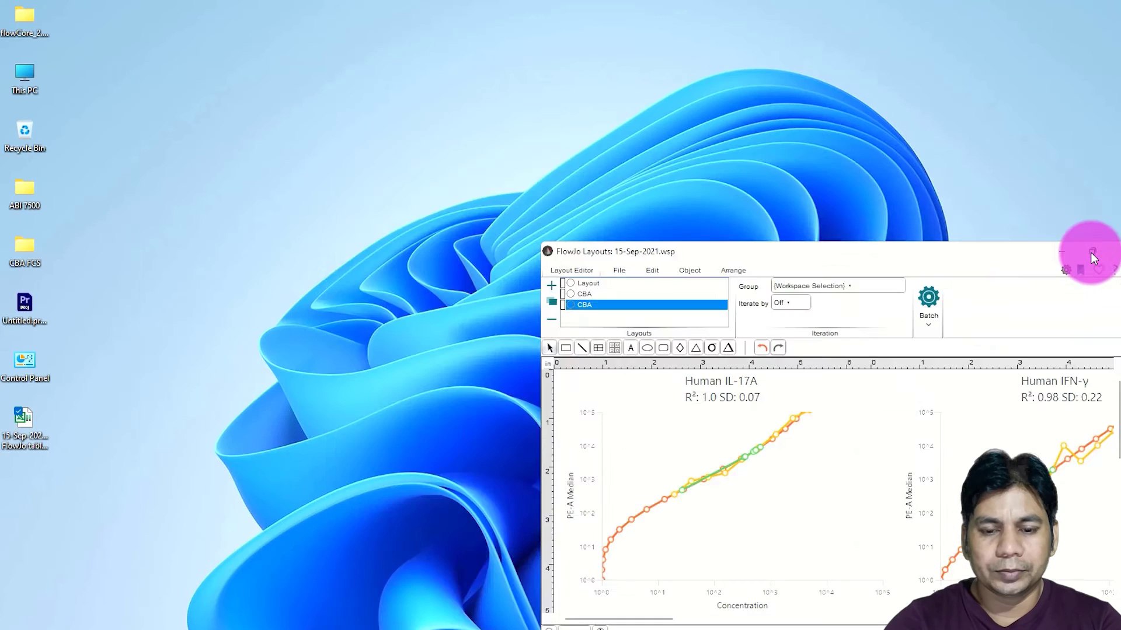
Step: Export the CBA layout as the image 15-Sep-2021-CBA.tiff and inspect its standard curves up close in Photos
double_click(1090, 252)
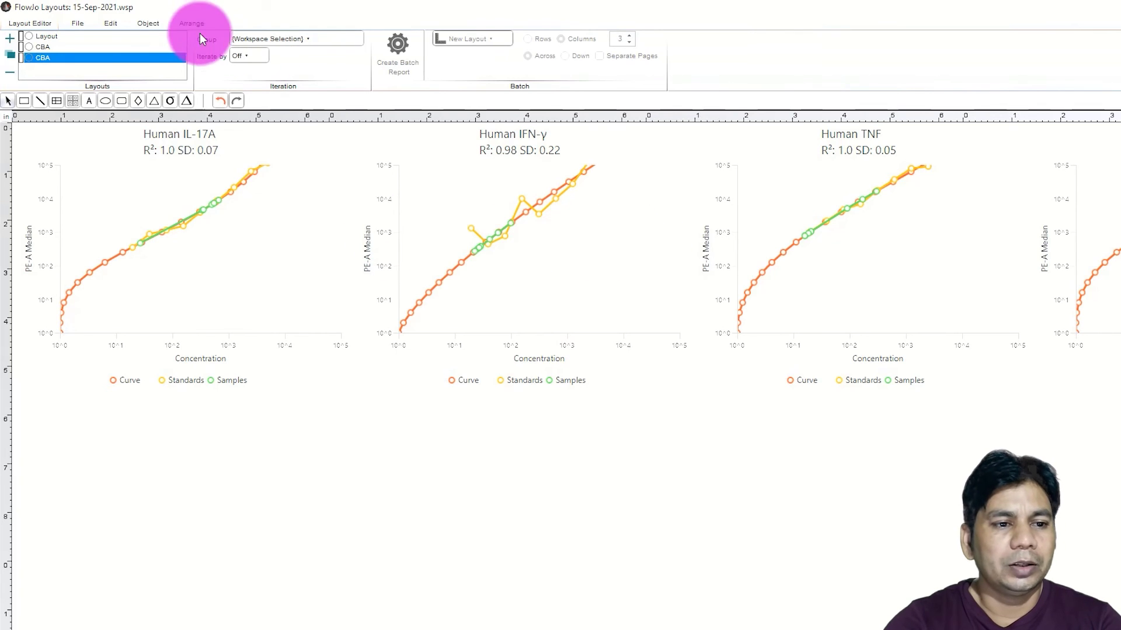
left_click(75, 24)
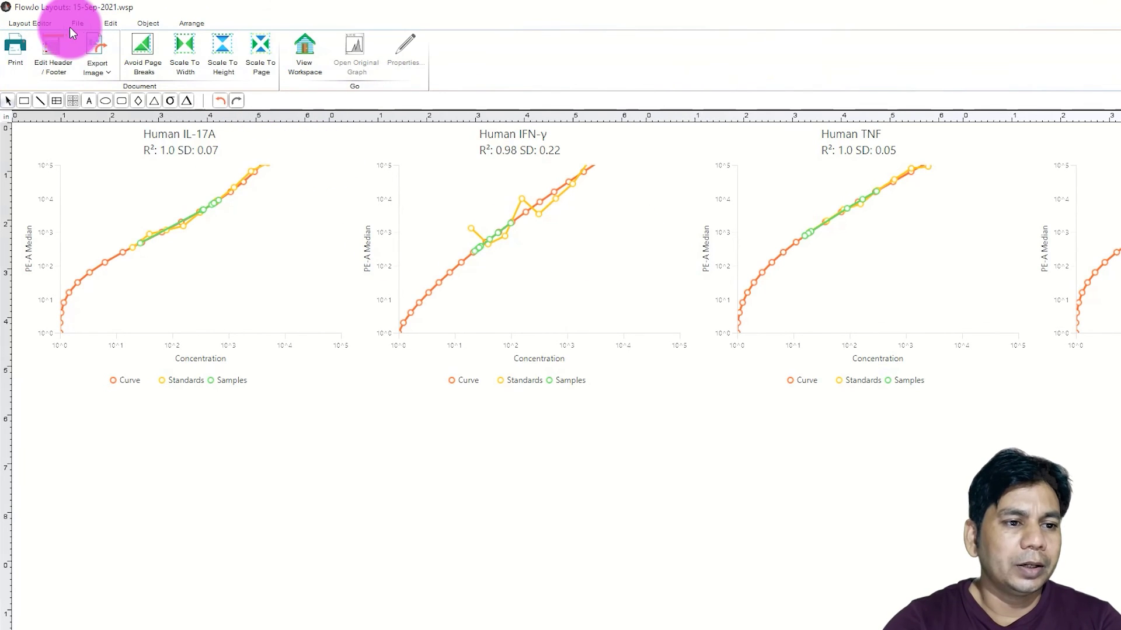
left_click(108, 73)
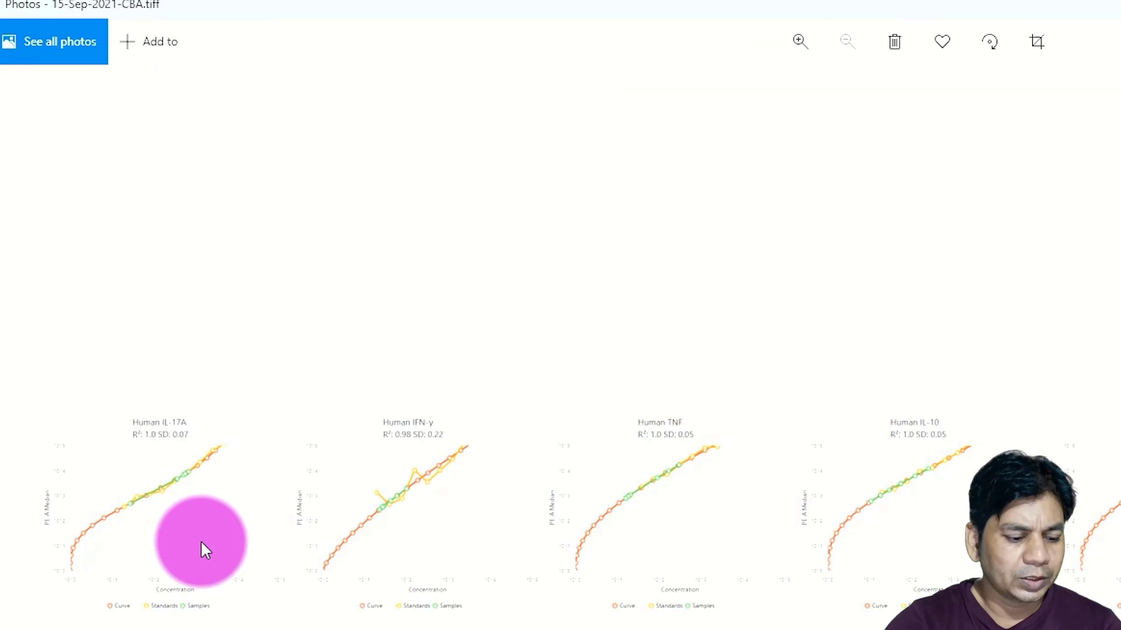
scroll(182, 532, "up", 2)
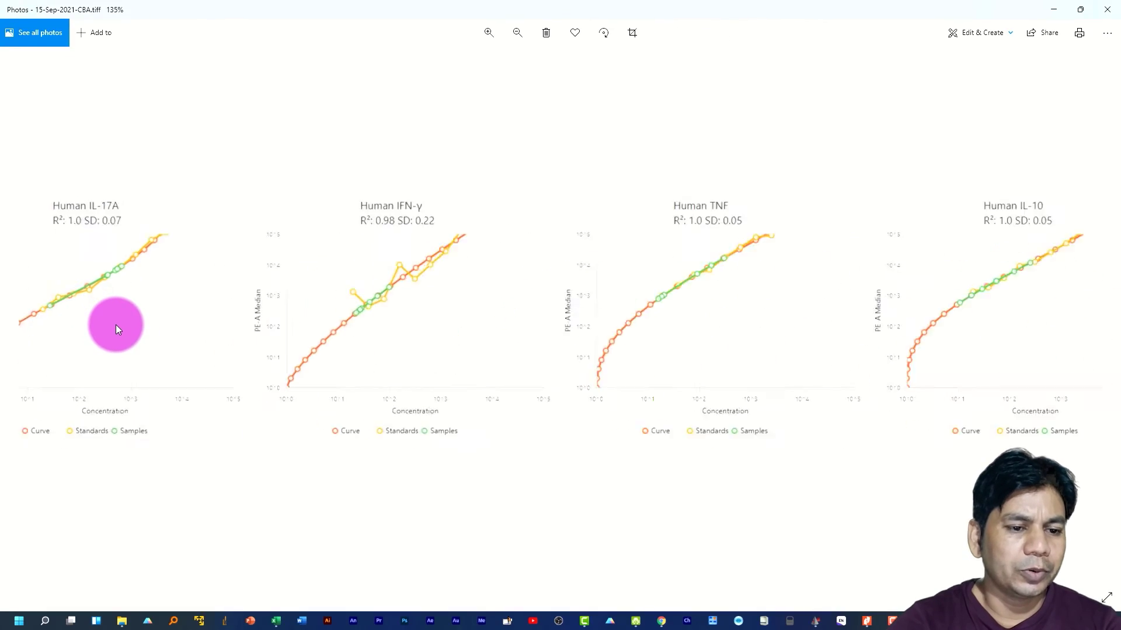
scroll(116, 325, "up", 3)
scroll(116, 323, "down", 1)
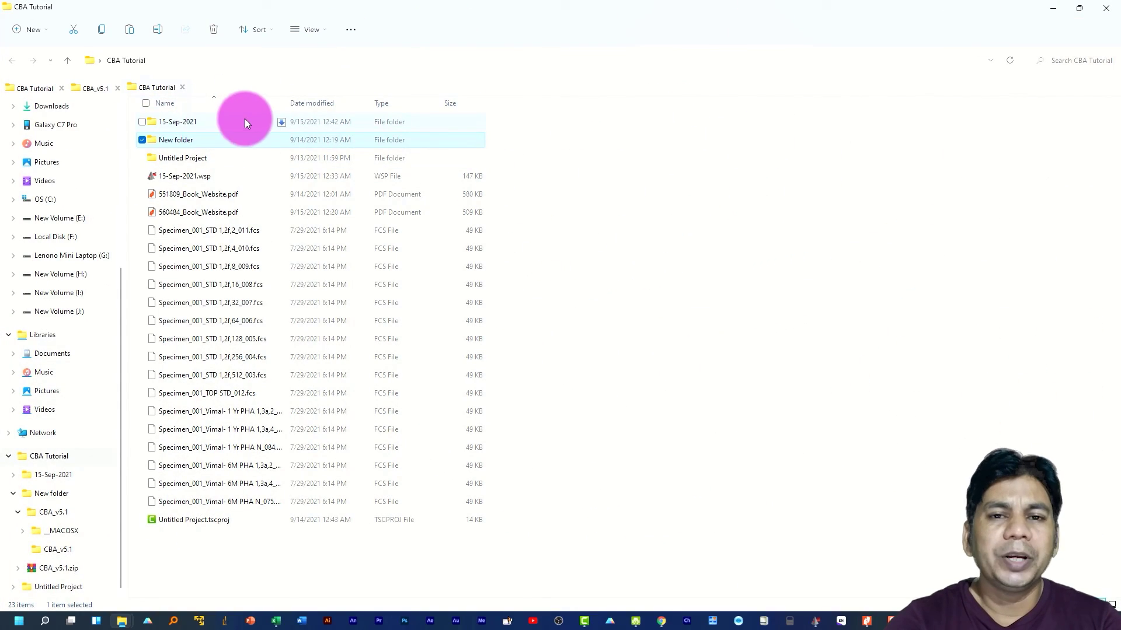
Step: In File Explorer, open the 15_September_2021_12_52_36 results folder inside the 15-Sep-2021 folder's CBA subfolder
double_click(182, 120)
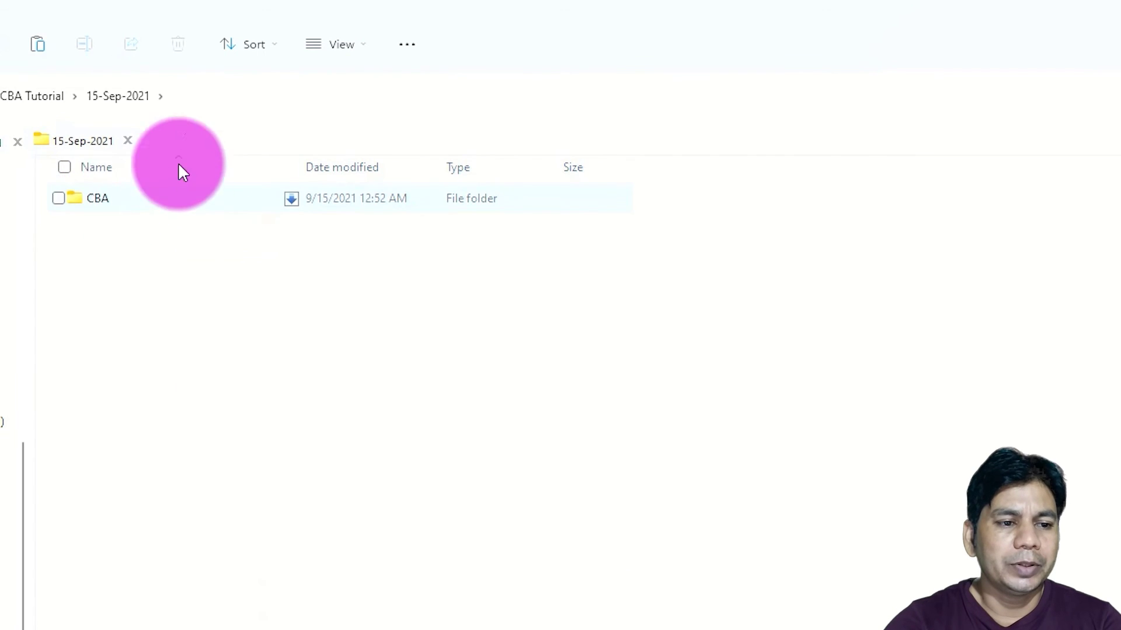
double_click(117, 200)
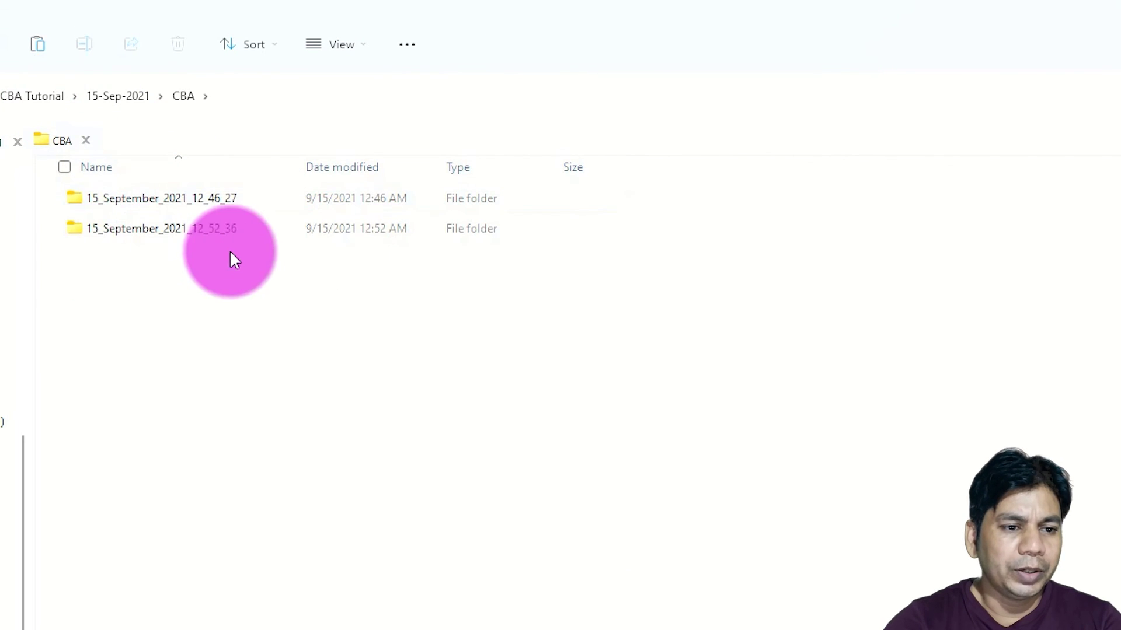
double_click(238, 228)
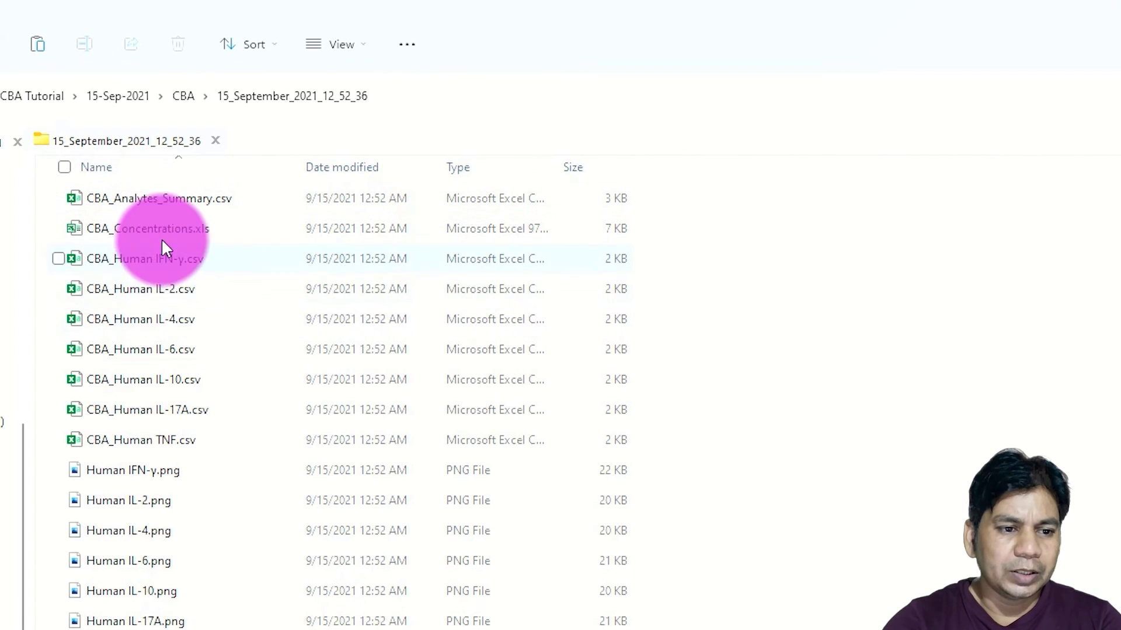
Step: Open Human IFN-γ.png from the results folder and view the exported standard curve images of the analytes
left_click(130, 474)
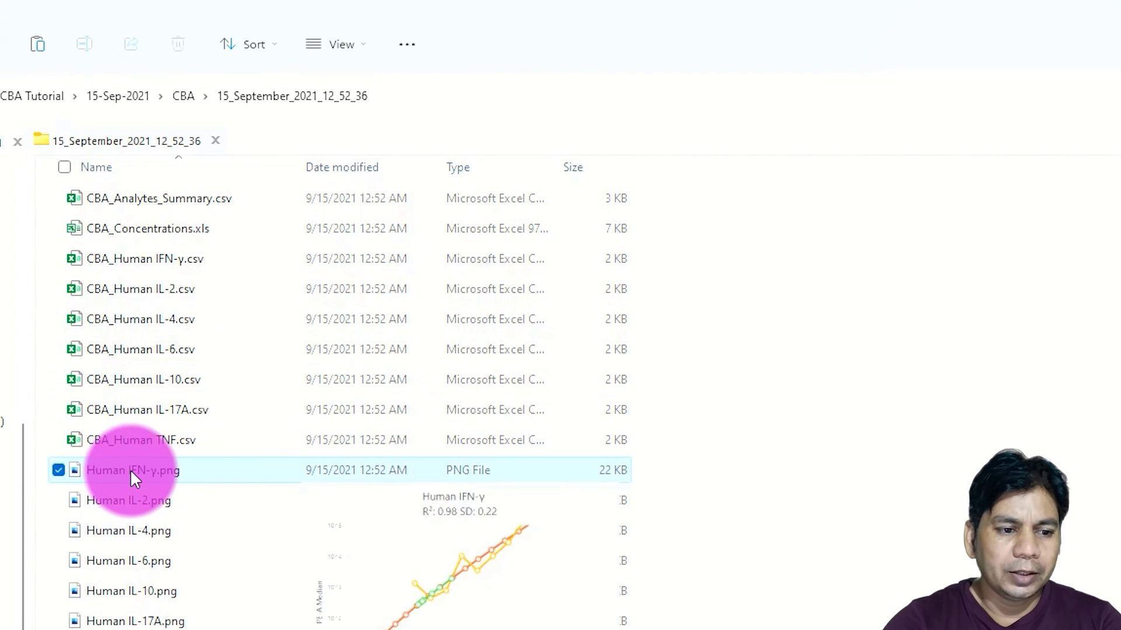
left_click(131, 470)
left_click(344, 466)
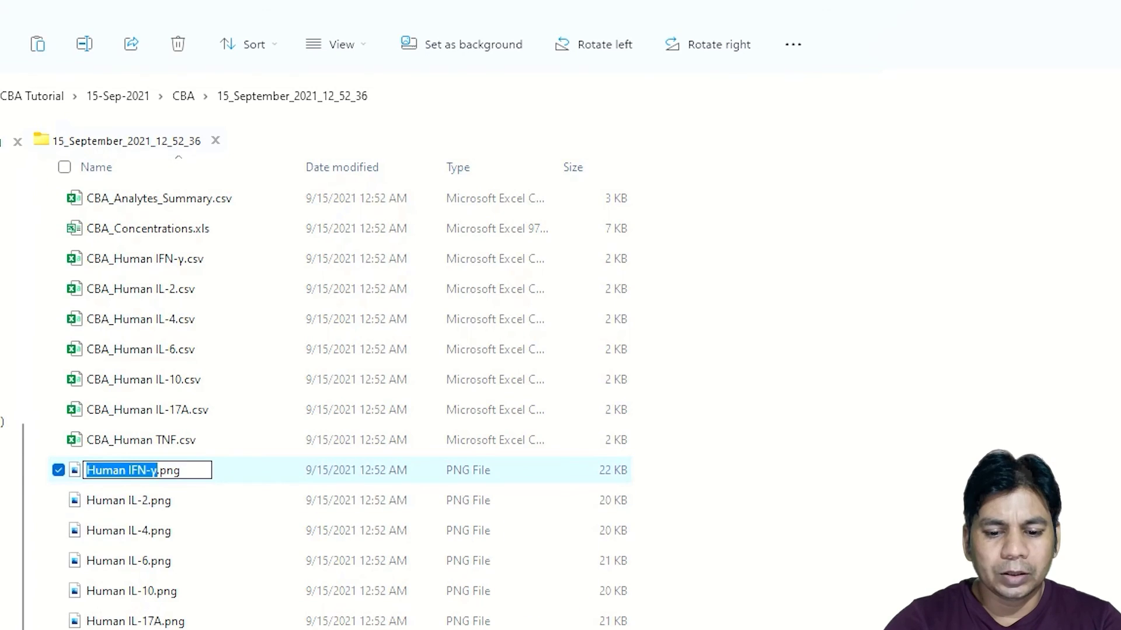
double_click(317, 478)
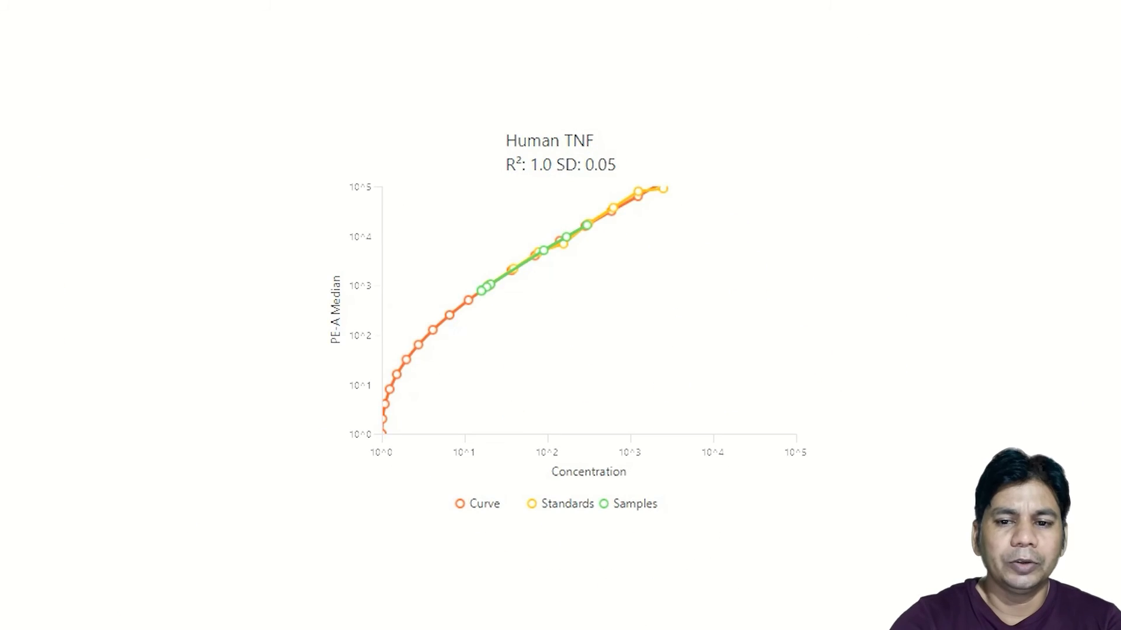